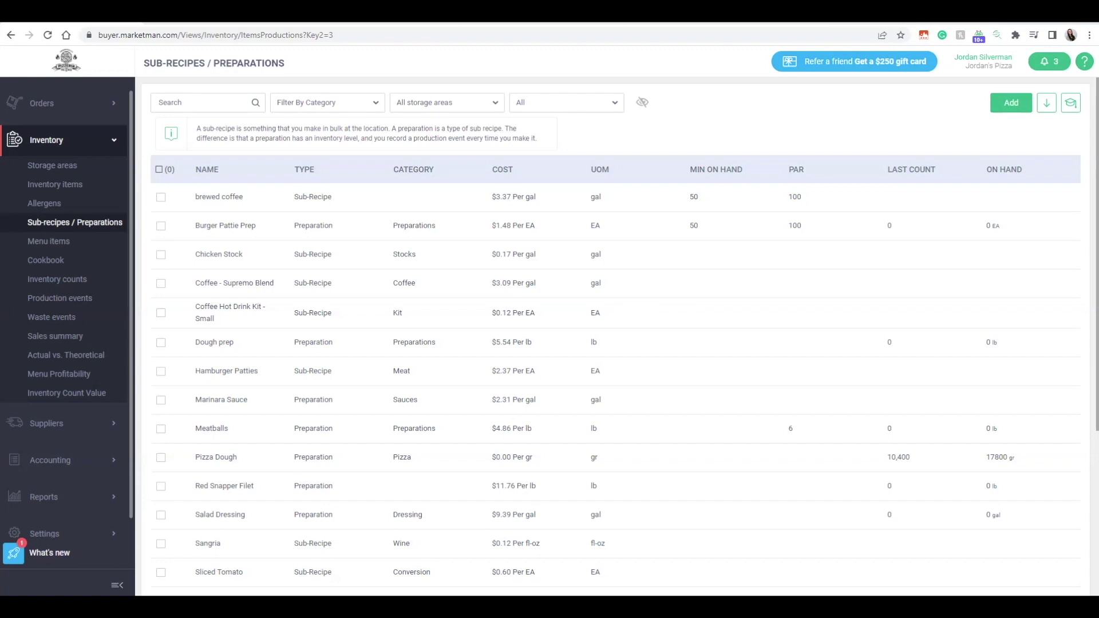
Create a new sub-recipe named "Alfredo Sauce" and assign it to the Pasta category.
click(1023, 107)
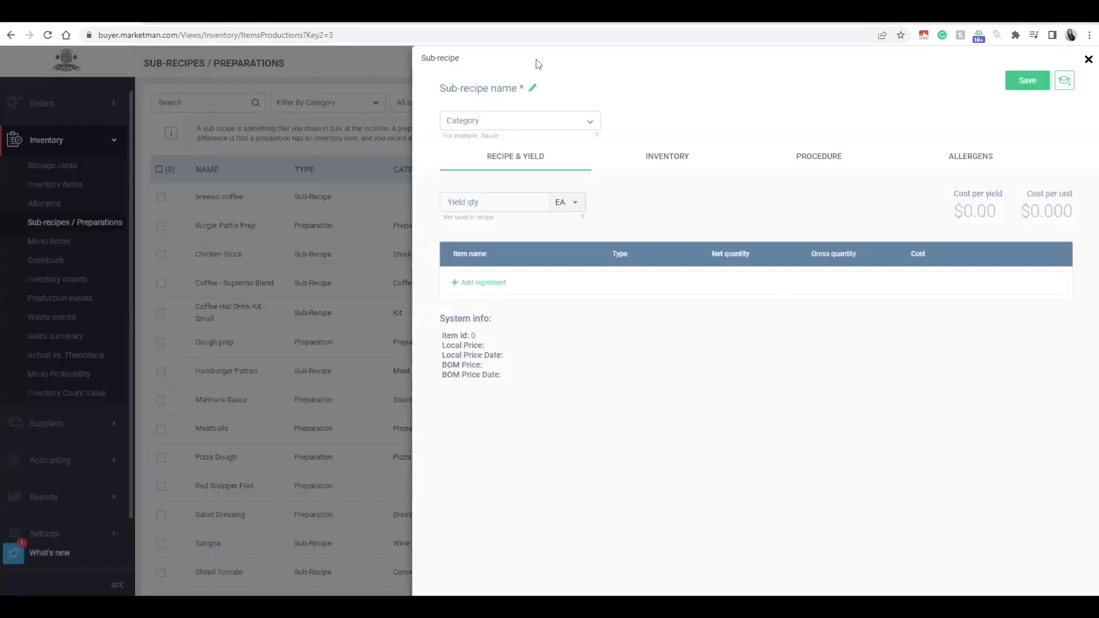
click(469, 88)
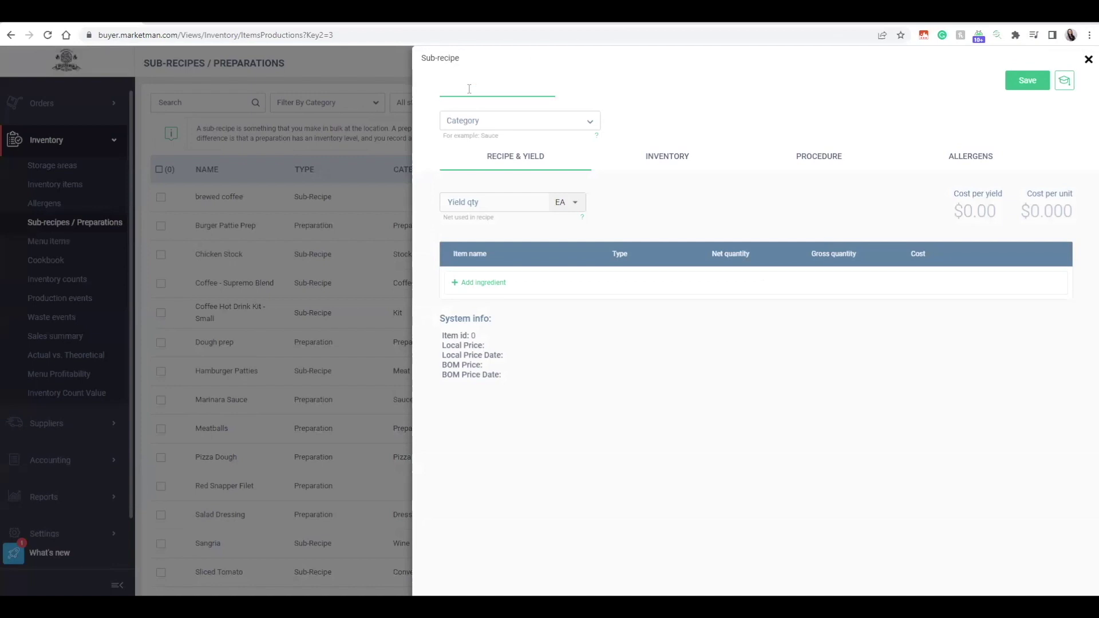
text(Alfredo Sauce)
click(503, 117)
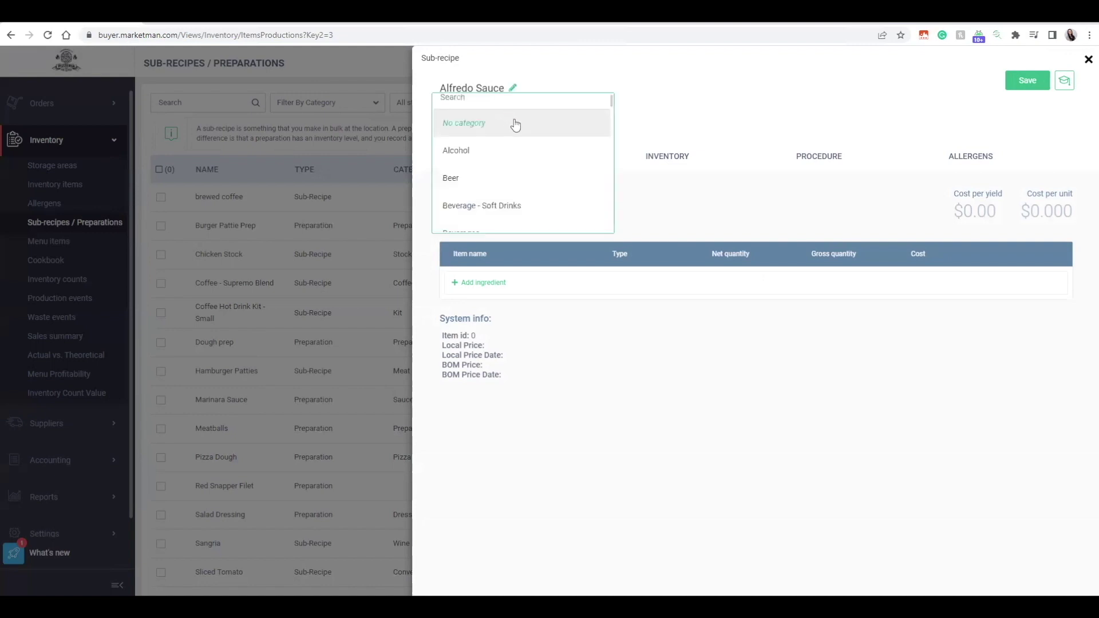
scroll(531, 168, down, 1)
scroll(532, 167, down, 5)
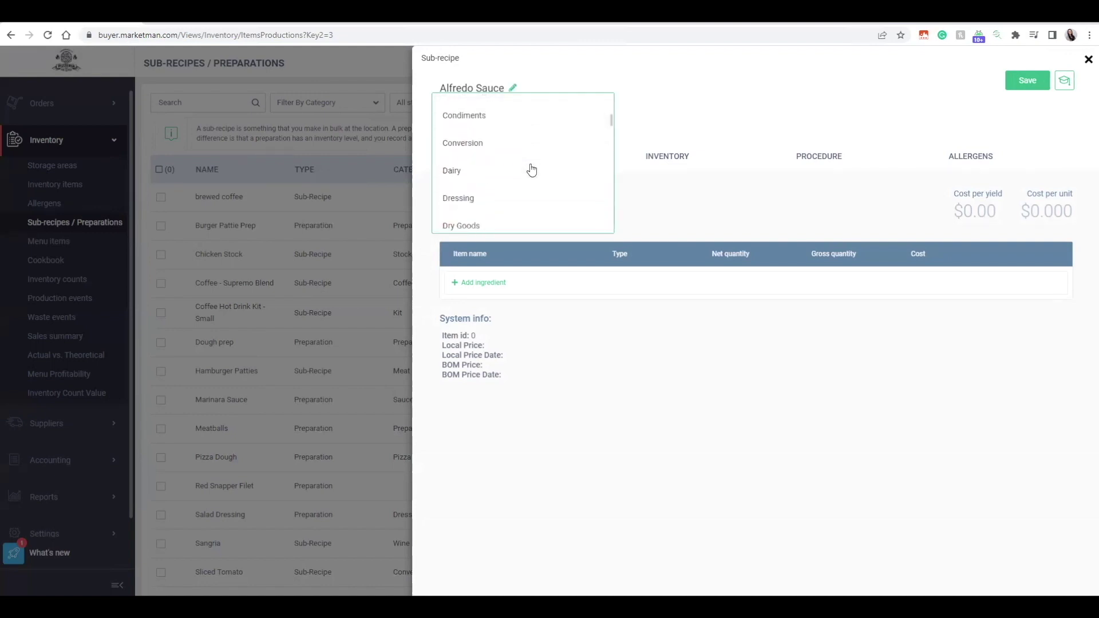
scroll(531, 168, down, 6)
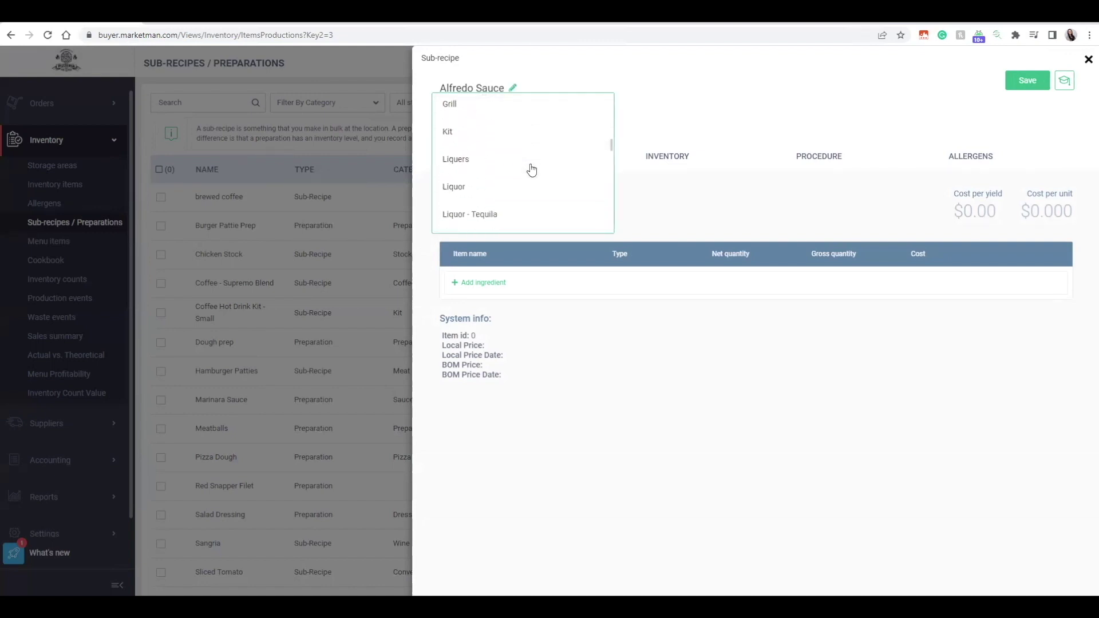
scroll(531, 169, down, 2)
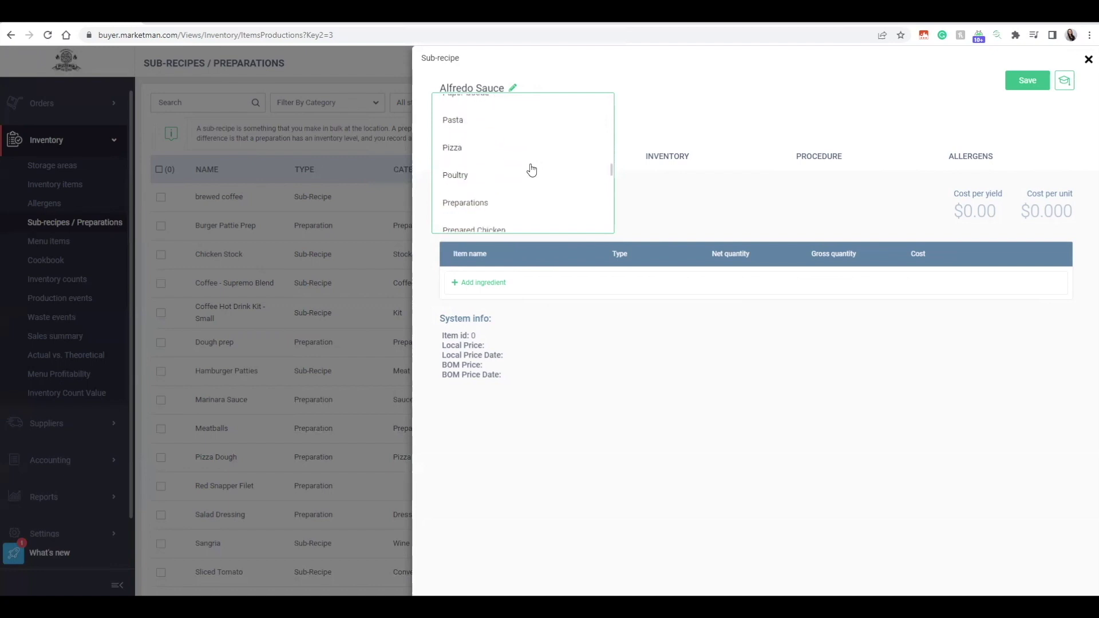
click(492, 127)
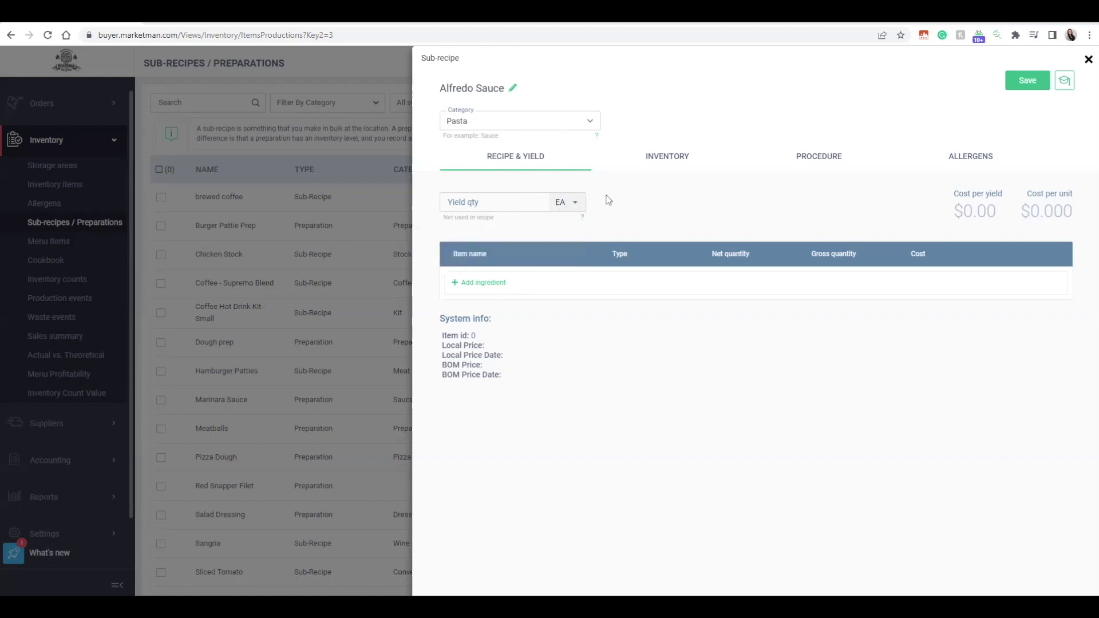
Set the Alfredo Sauce recipe's yield quantity to 1 gal.
click(563, 202)
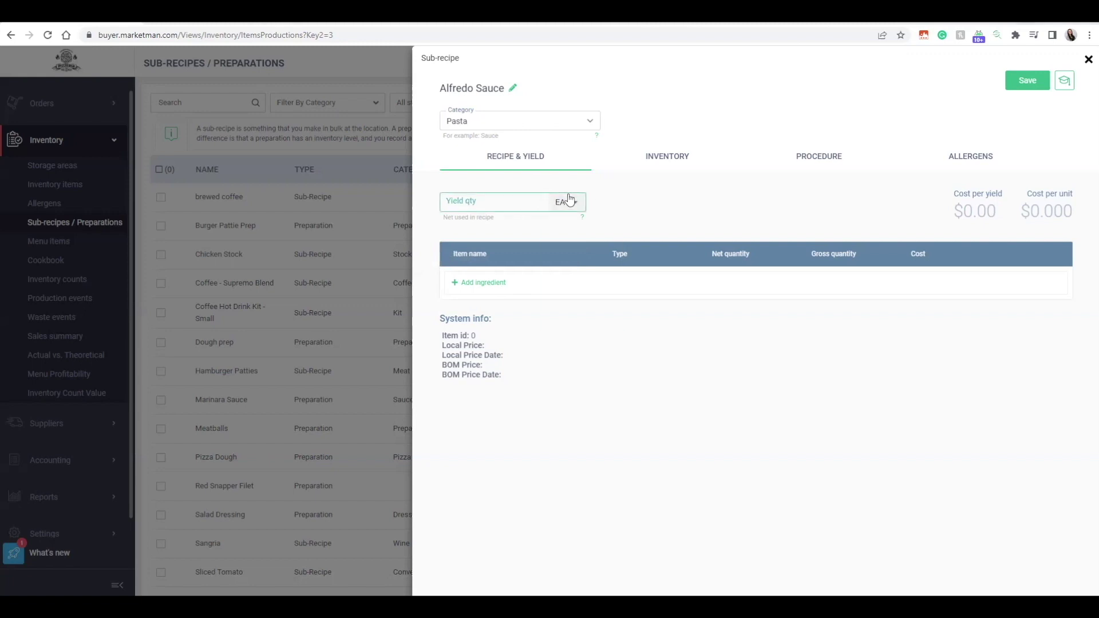
click(600, 259)
click(491, 202)
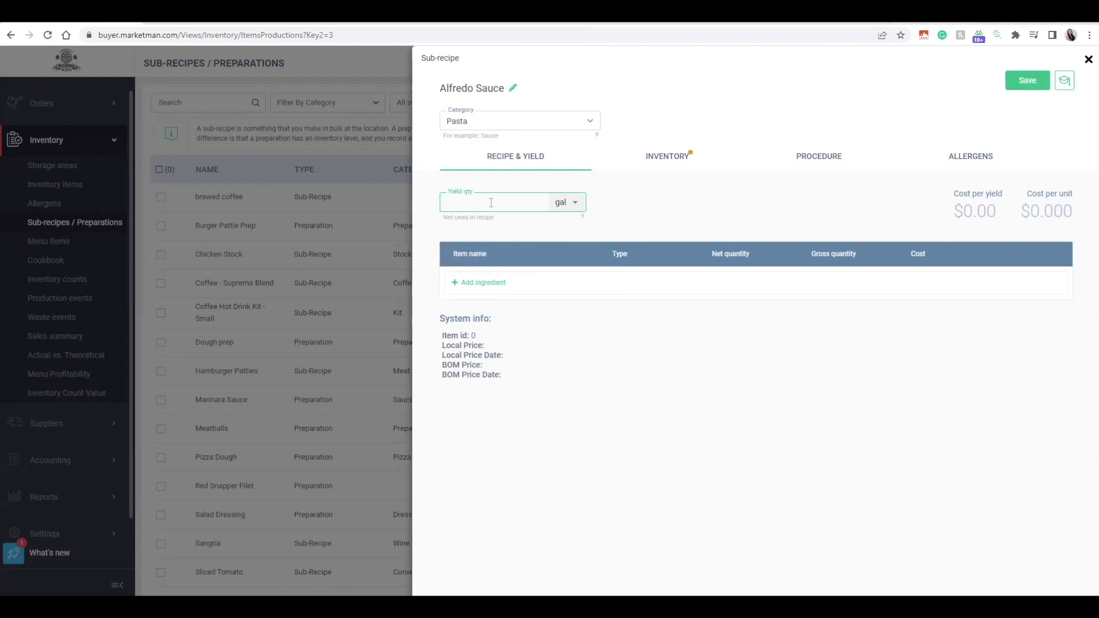
click(621, 209)
Add Whole Milk as an ingredient with a net quantity of 1 gal.
click(480, 285)
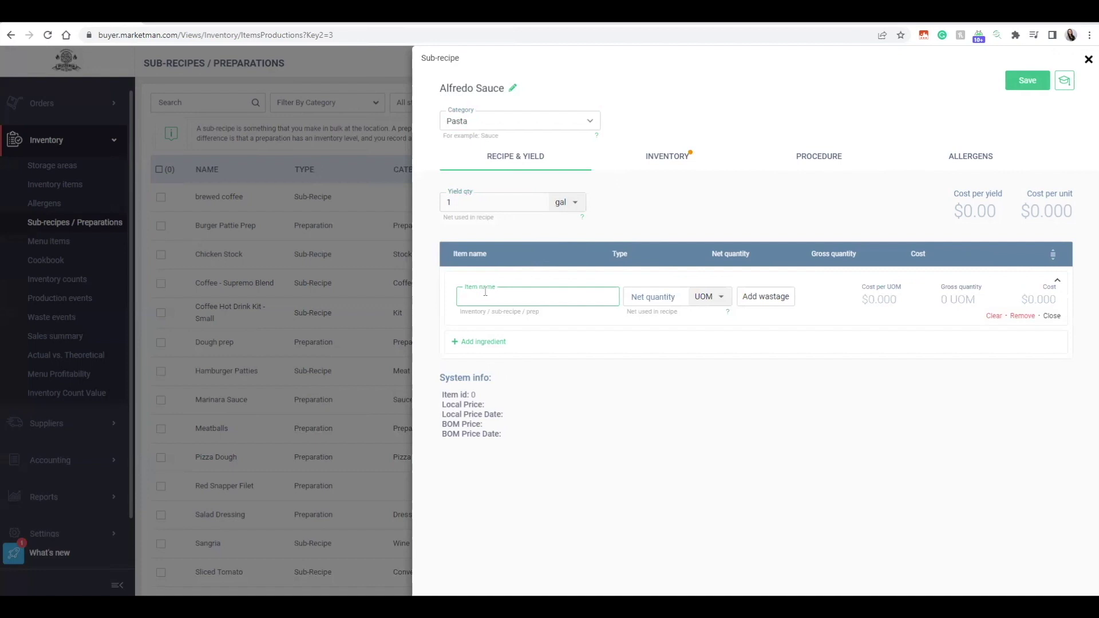
text(whole)
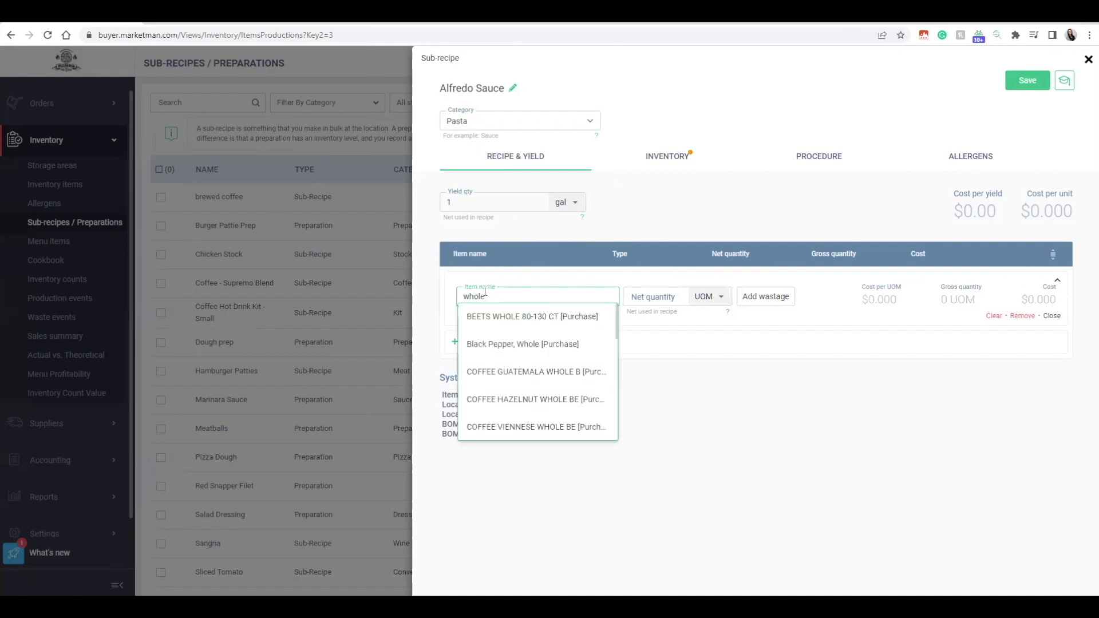
text( mi)
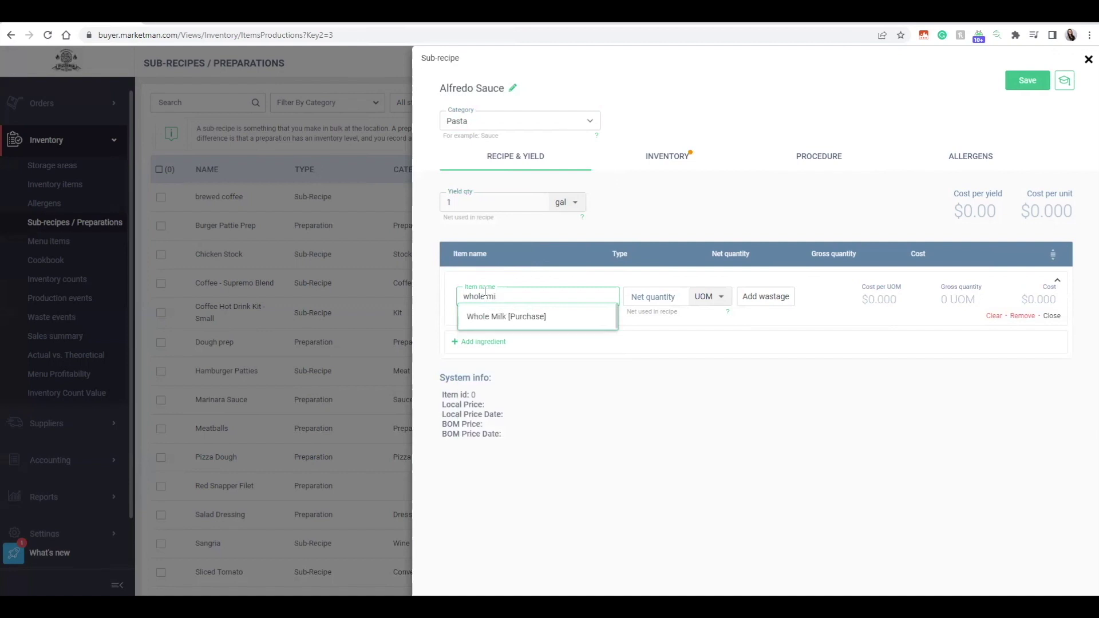
click(551, 316)
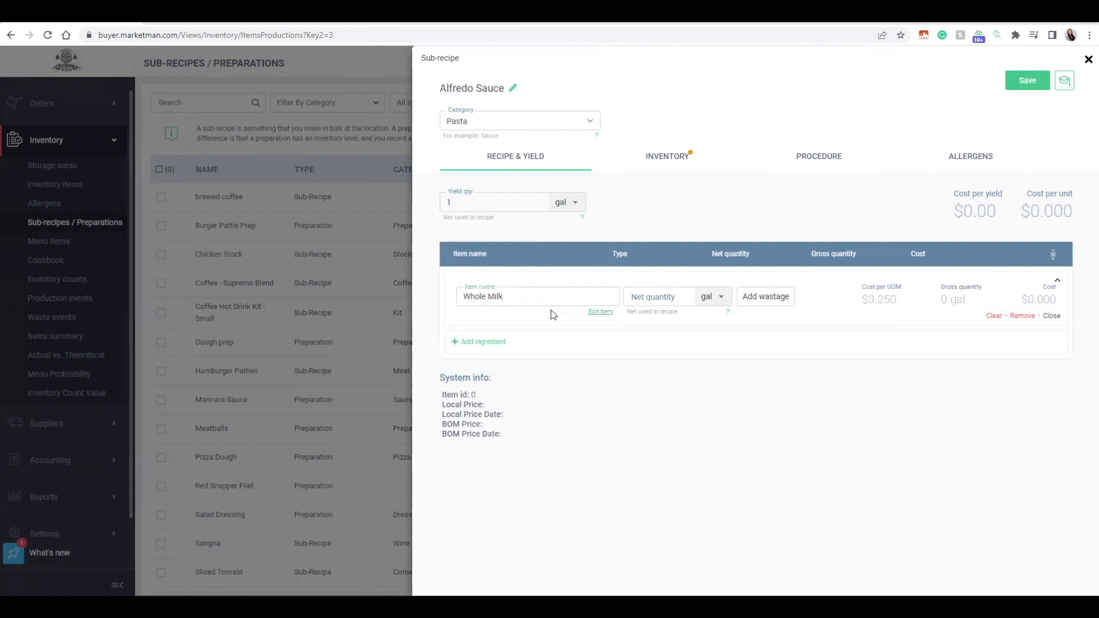
click(721, 298)
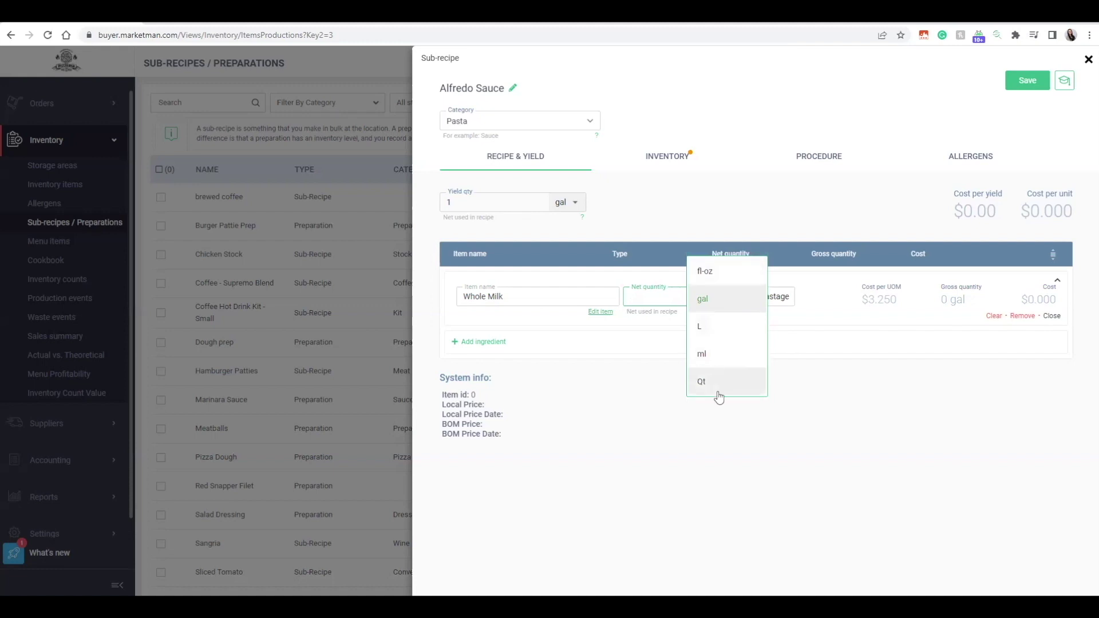
click(724, 299)
click(665, 297)
text(1)
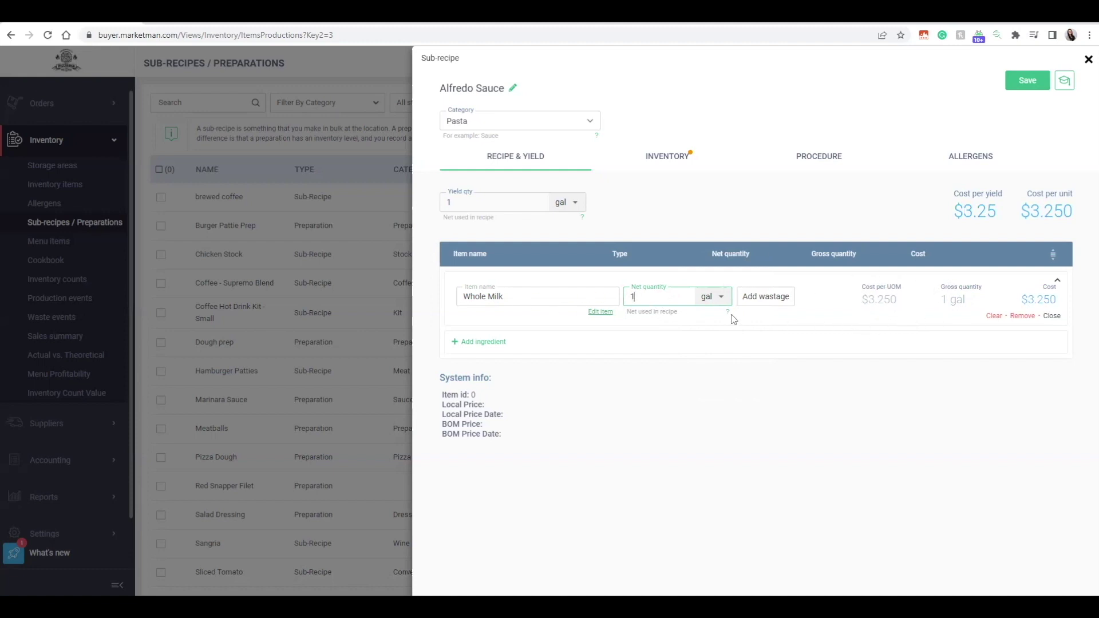
Add the purchased Mozzarella item as the second ingredient with a net quantity of 10 oz.
click(493, 342)
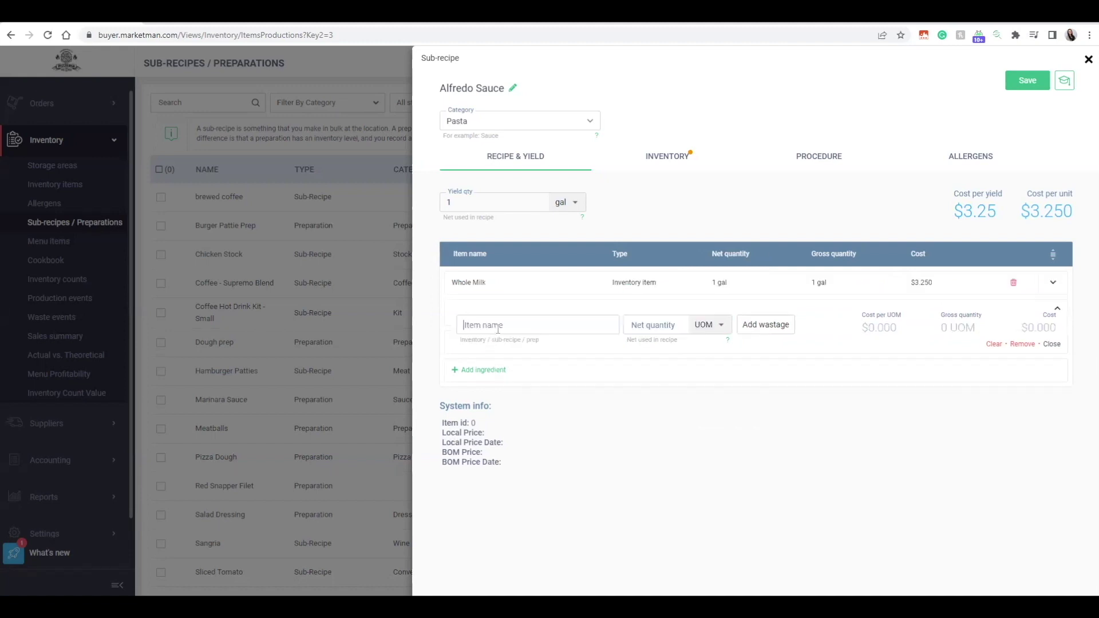
text(mozz)
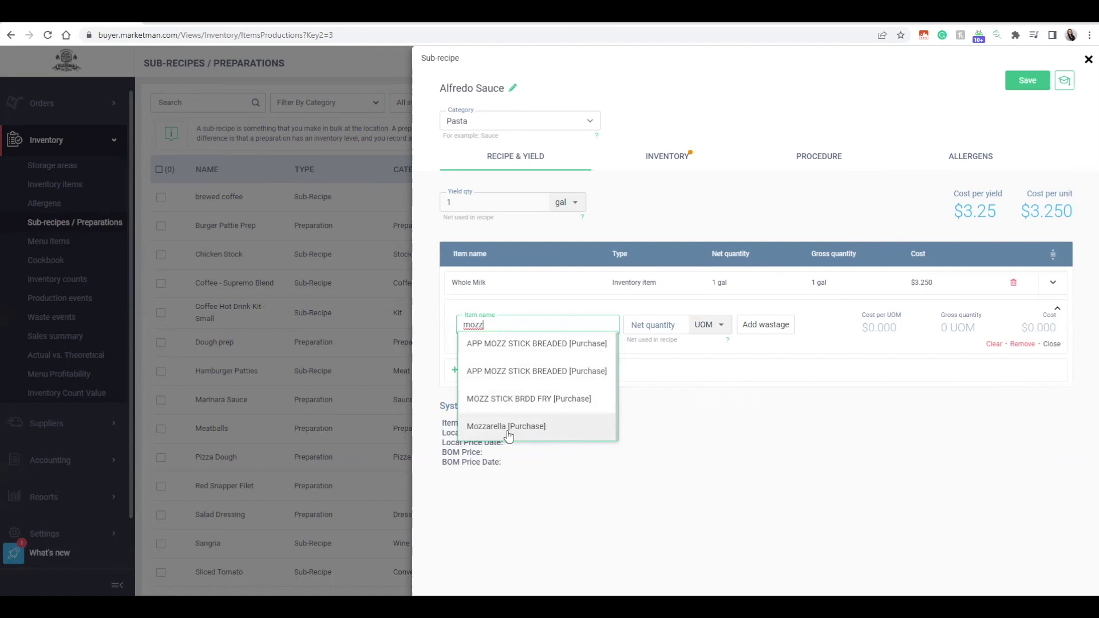
click(538, 427)
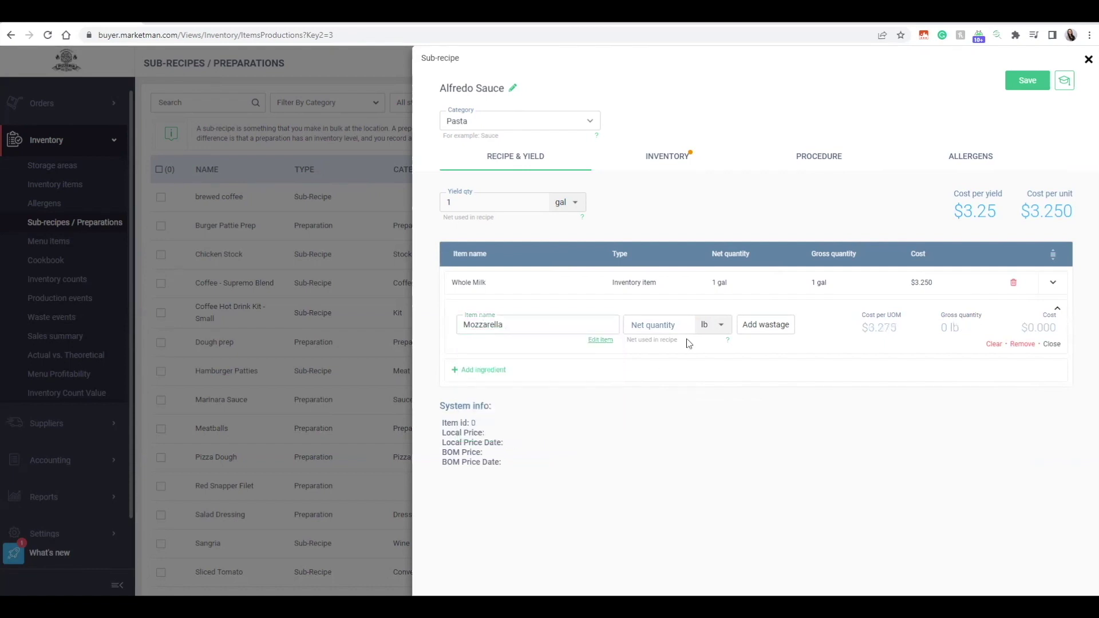
click(717, 328)
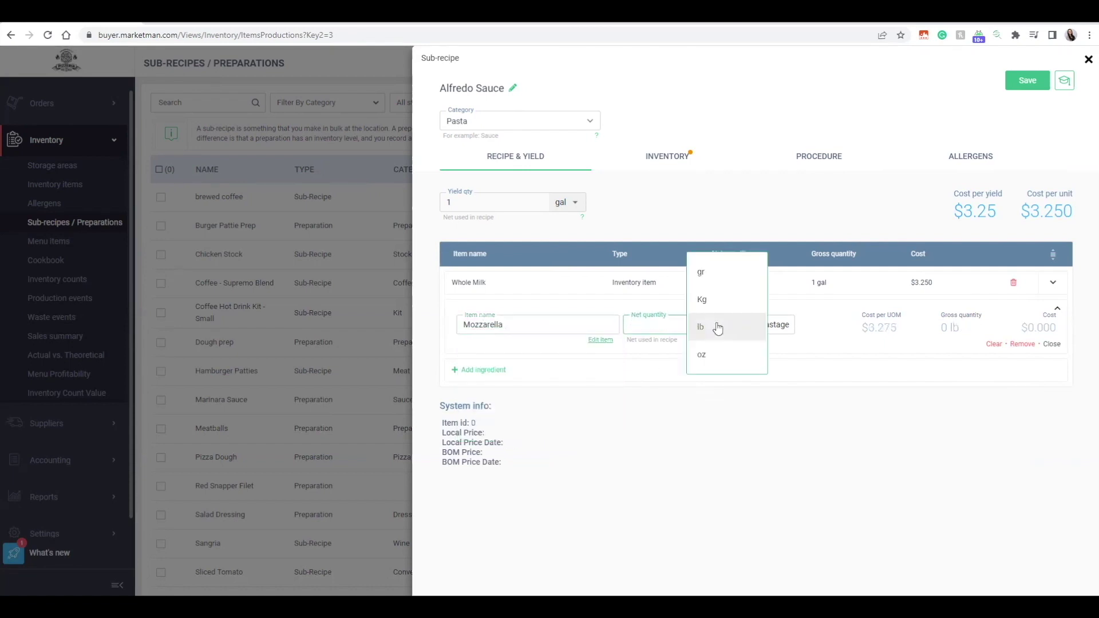
click(719, 356)
click(653, 327)
text(10)
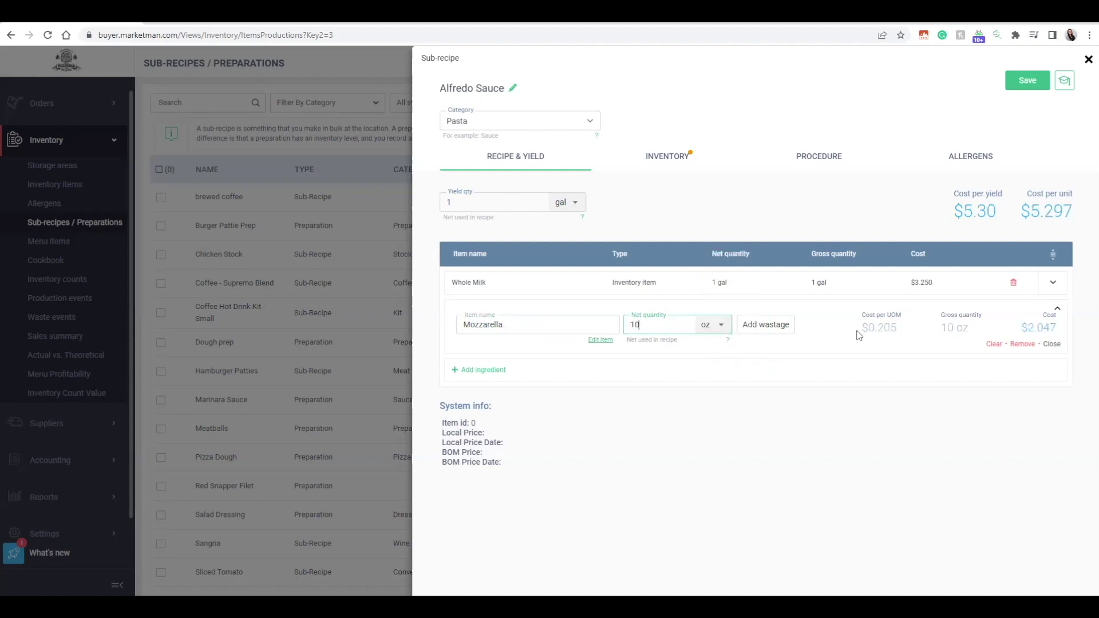
click(848, 373)
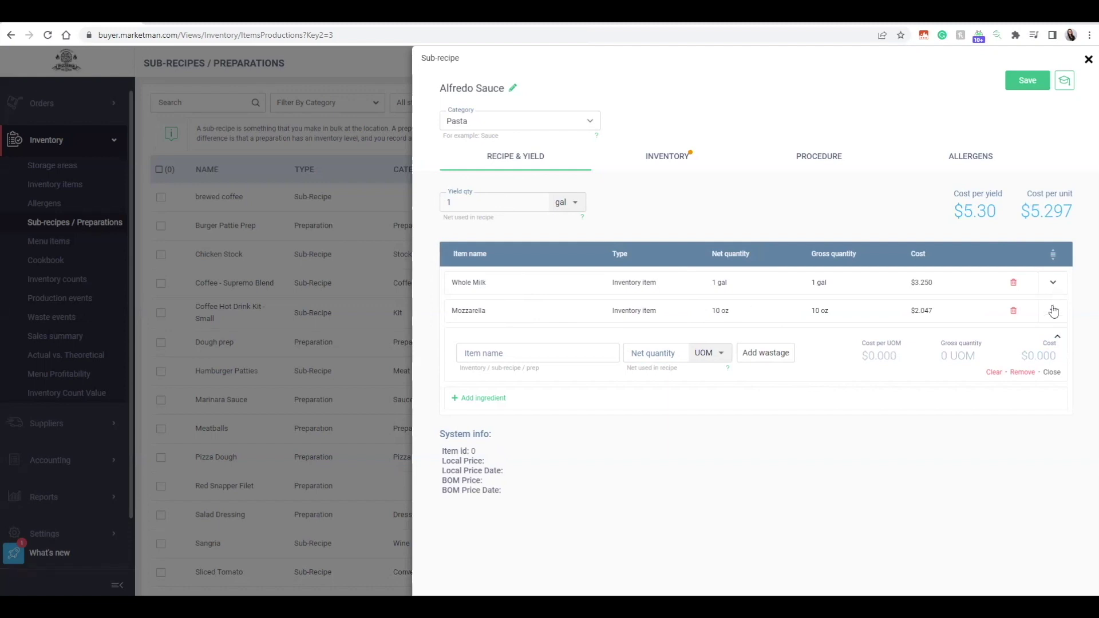
Assign the sub-recipe to the Back bar storage area and include gal in its count forms.
click(700, 161)
click(591, 286)
click(592, 291)
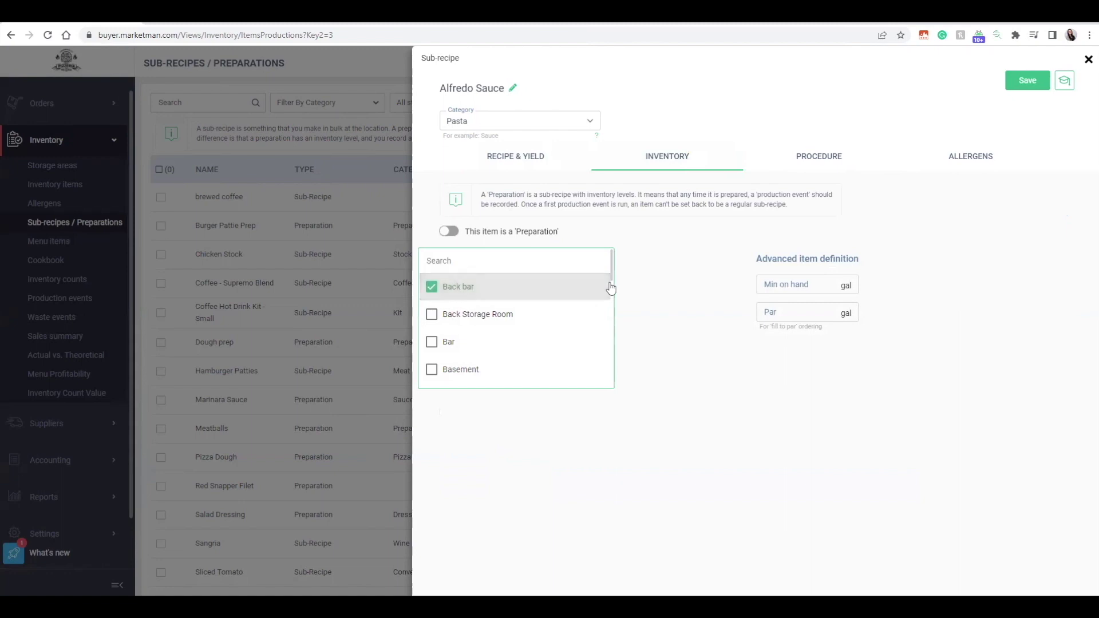
click(662, 263)
click(445, 318)
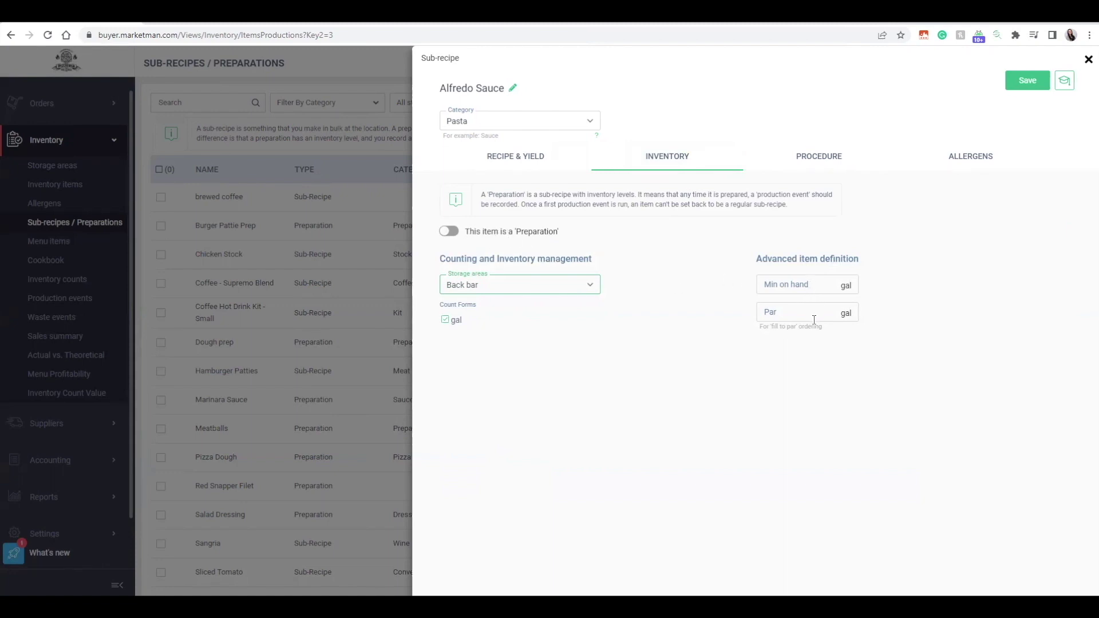
Review the sub-recipe's procedure, allergen and recipe details, and save the Alfredo Sauce sub-recipe.
click(817, 158)
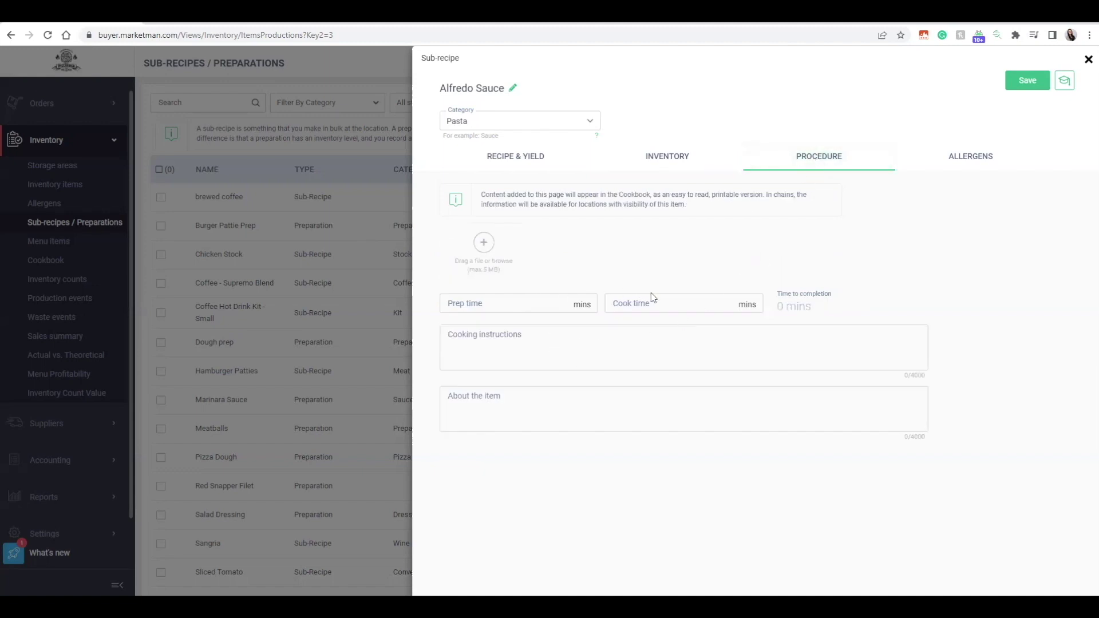
click(995, 153)
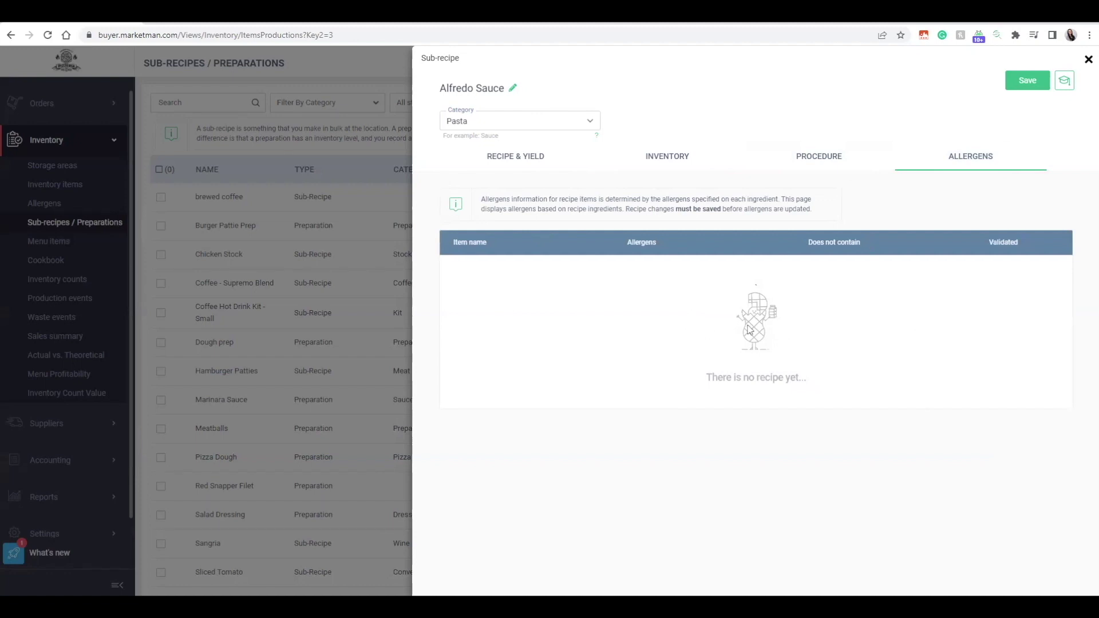
click(509, 156)
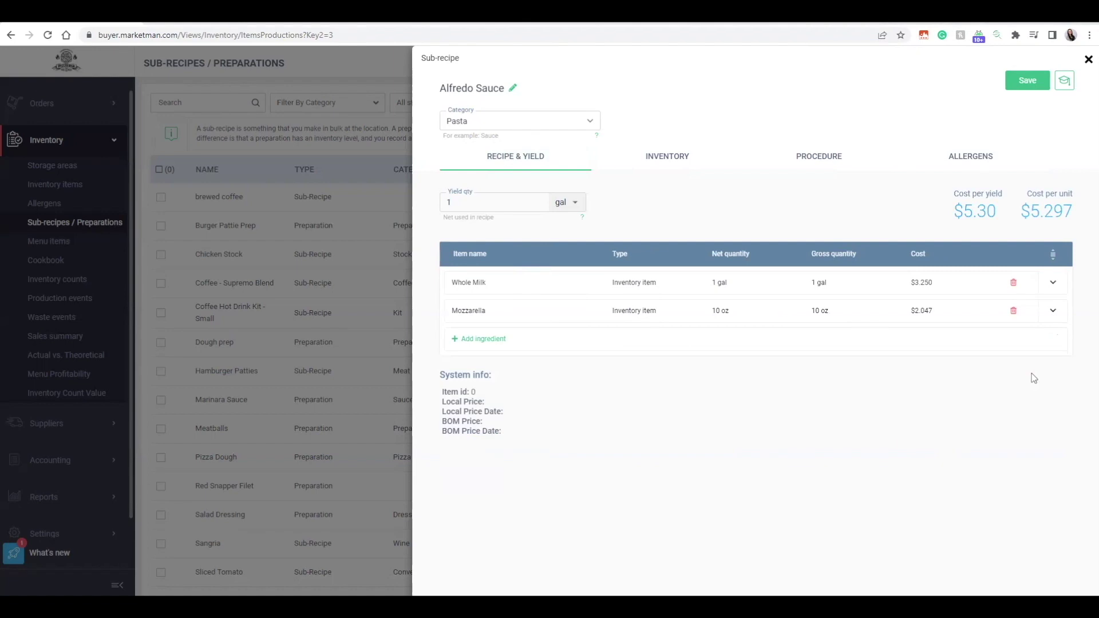
click(1034, 85)
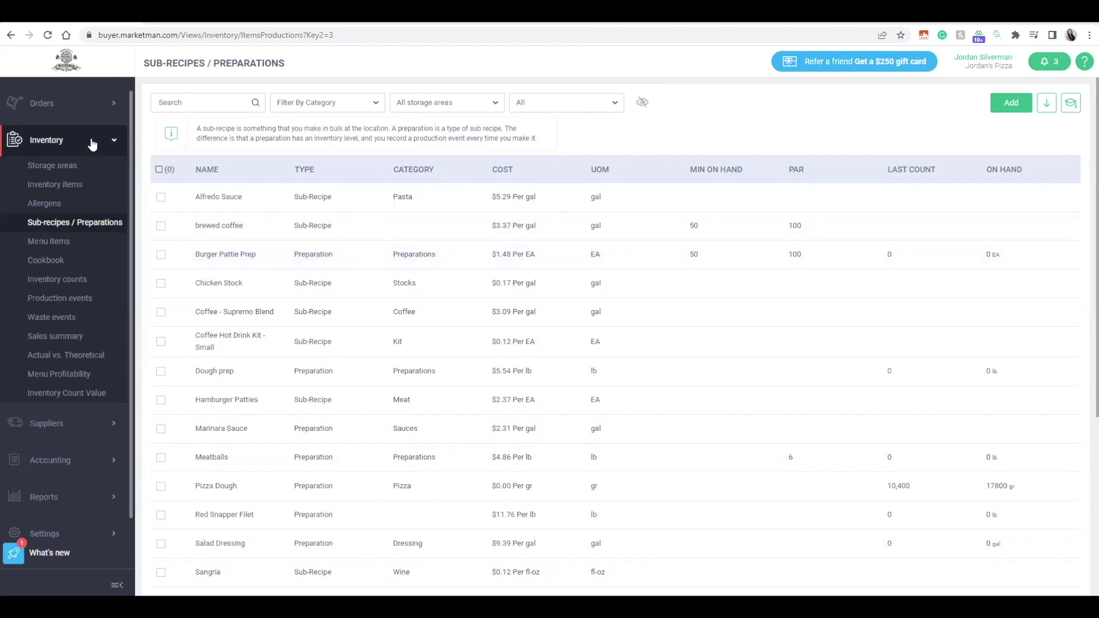
Start a new production event with the description "monday prep".
click(71, 304)
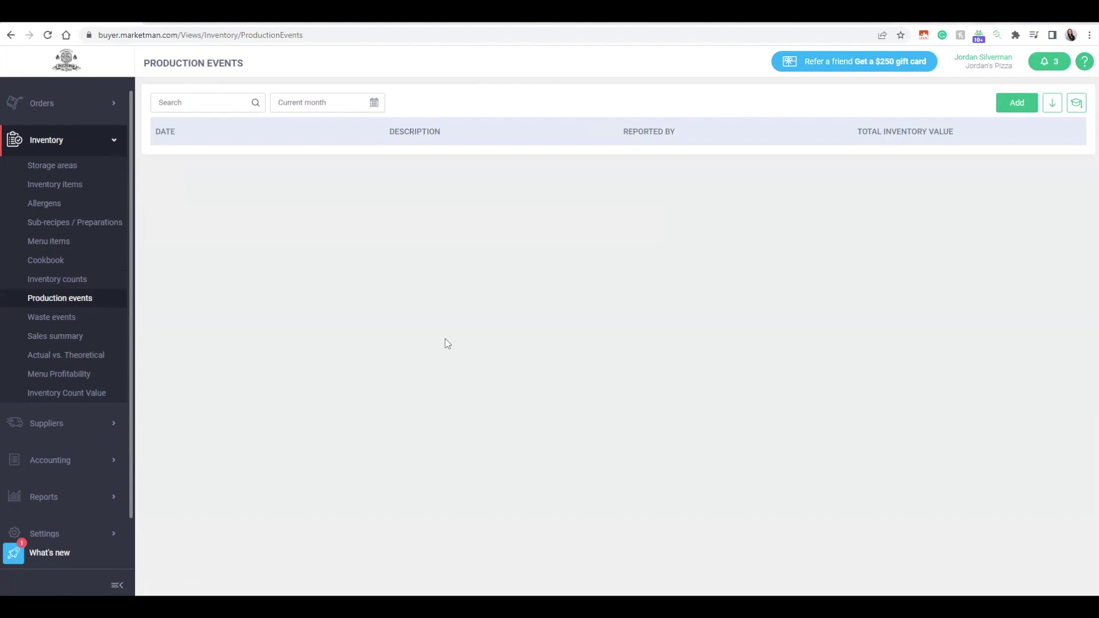
click(1012, 105)
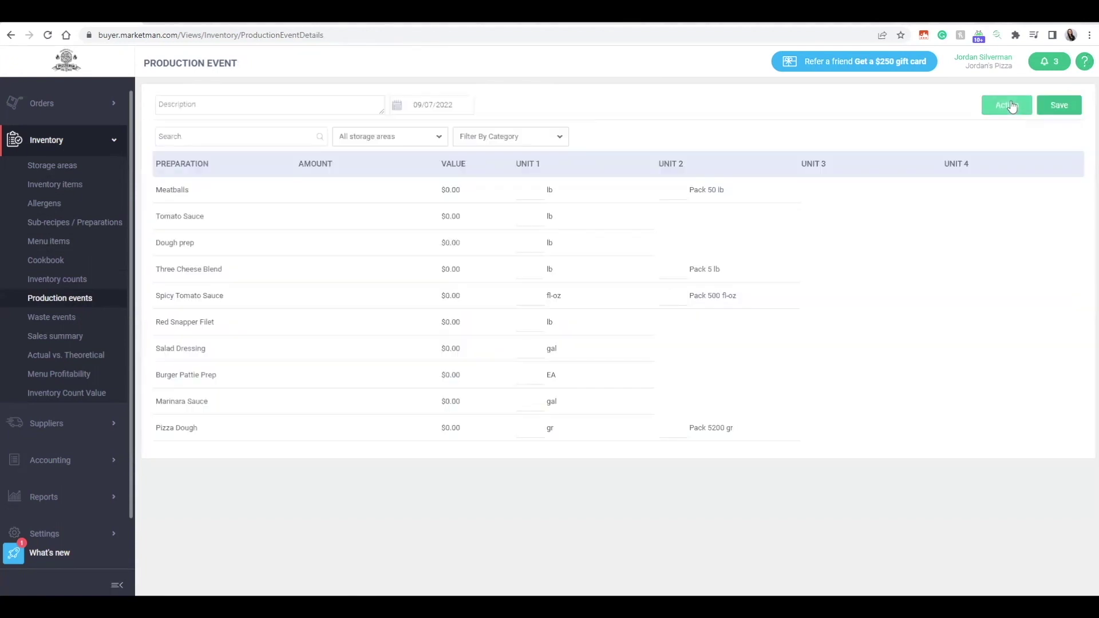
click(301, 109)
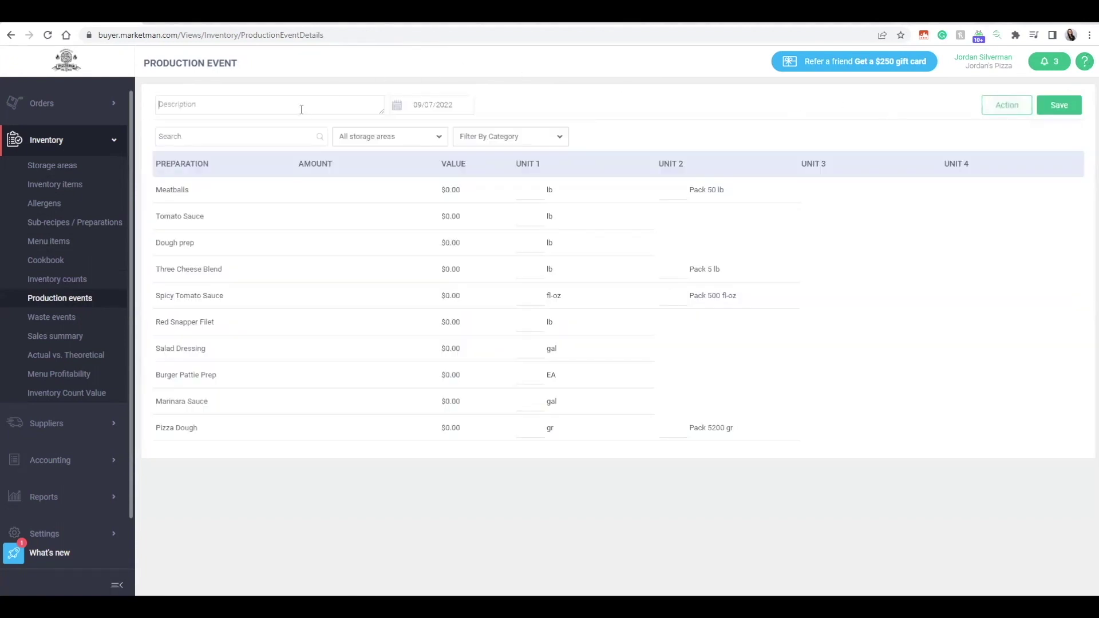
text(monday prep)
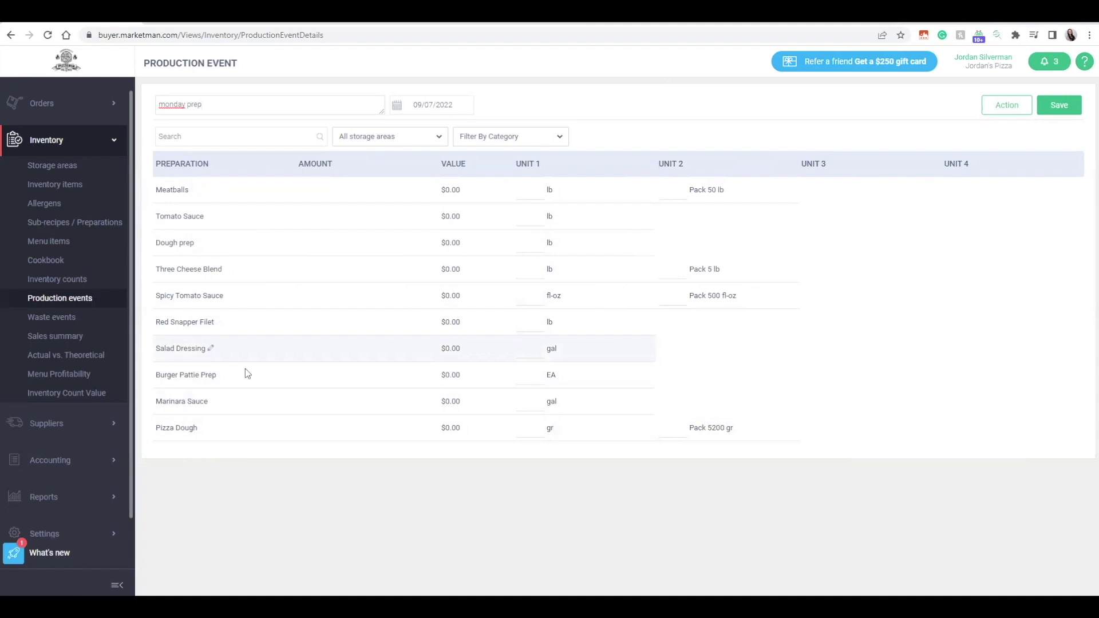
Record produced quantities of 15 EA for Burger Pattie Prep, 20 lb for Meatballs and 30 lb for Dough prep.
click(523, 368)
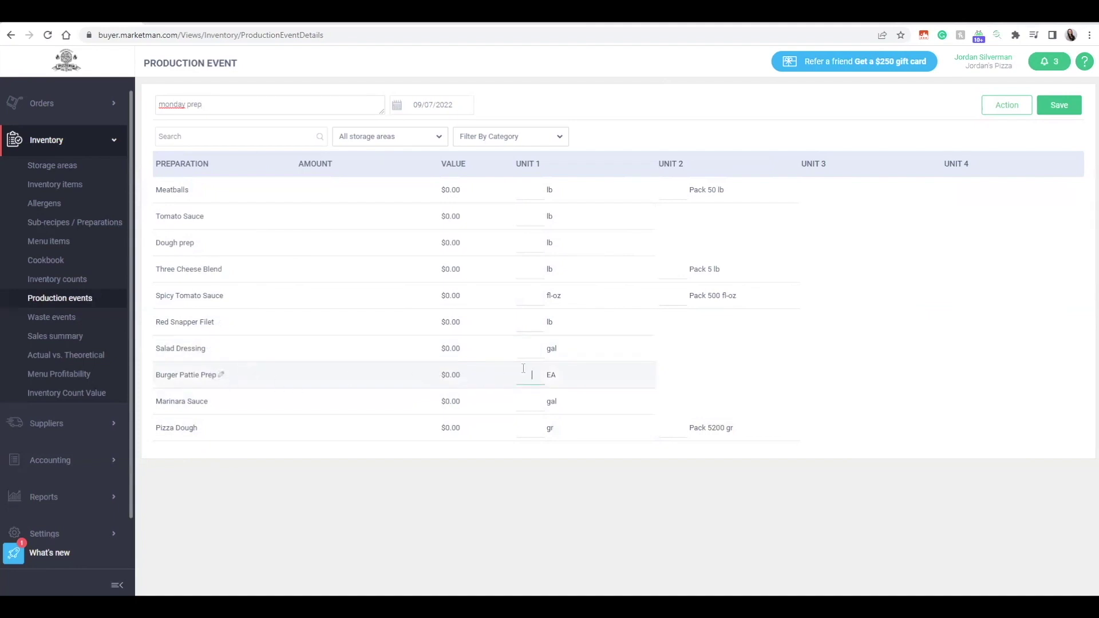
text(15)
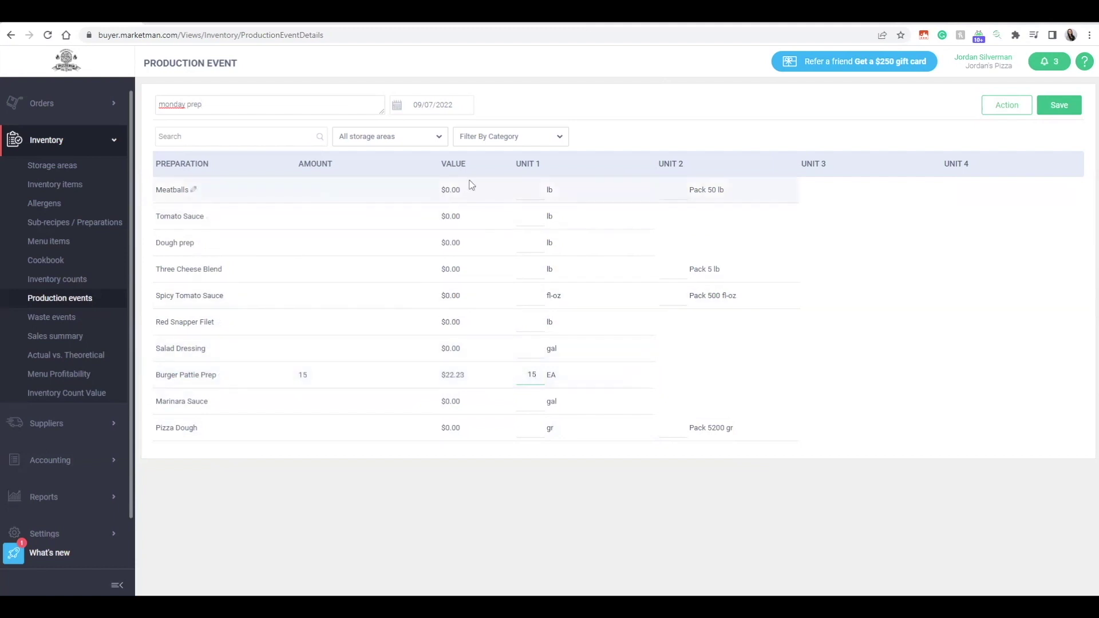
click(532, 190)
text(20)
click(531, 217)
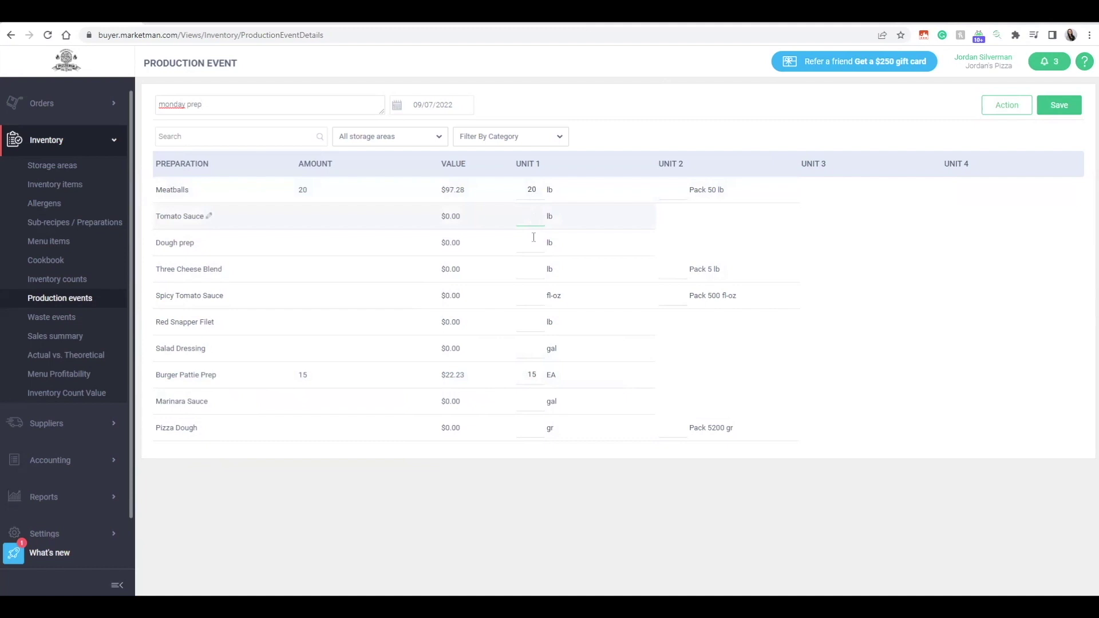
click(531, 242)
text(30)
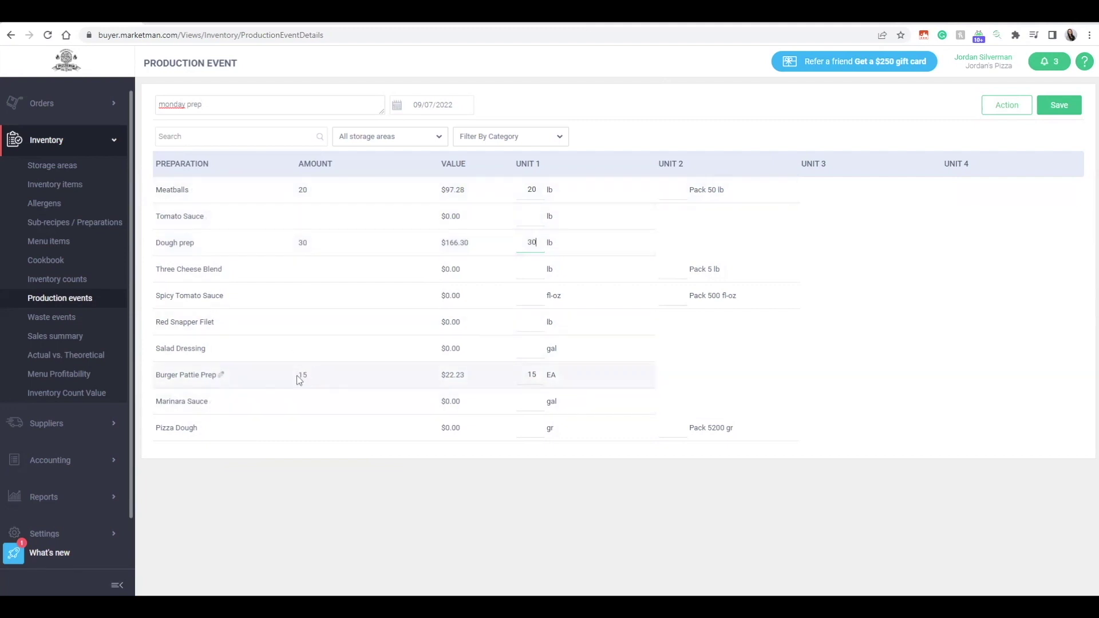
Check the recipe and yield of Burger Pattie Prep, and save the monday prep production event.
click(216, 379)
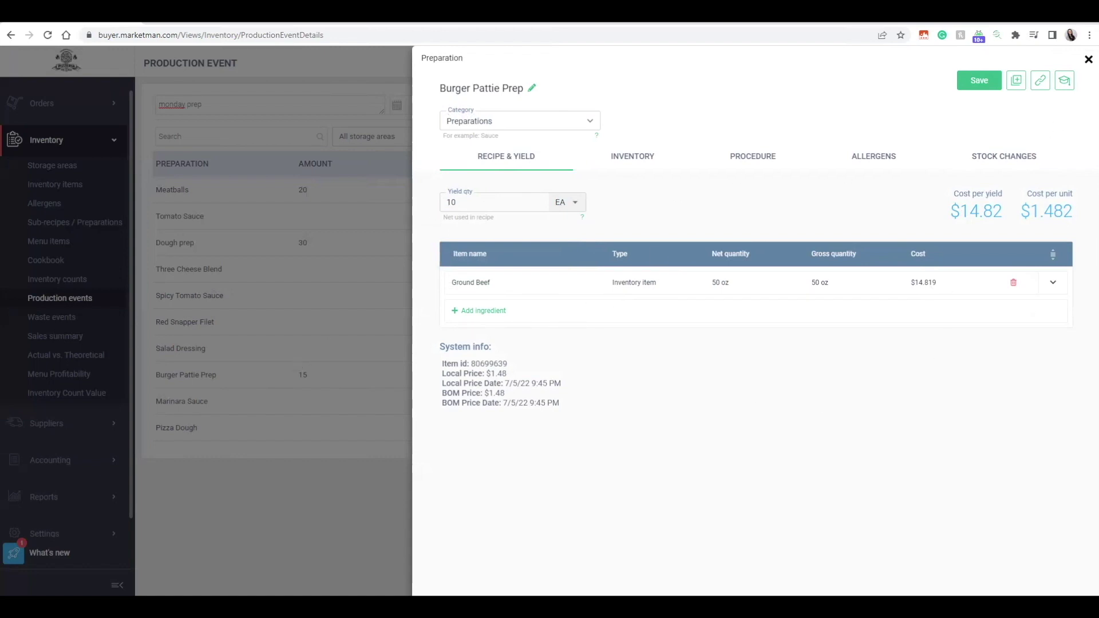
key(Escape)
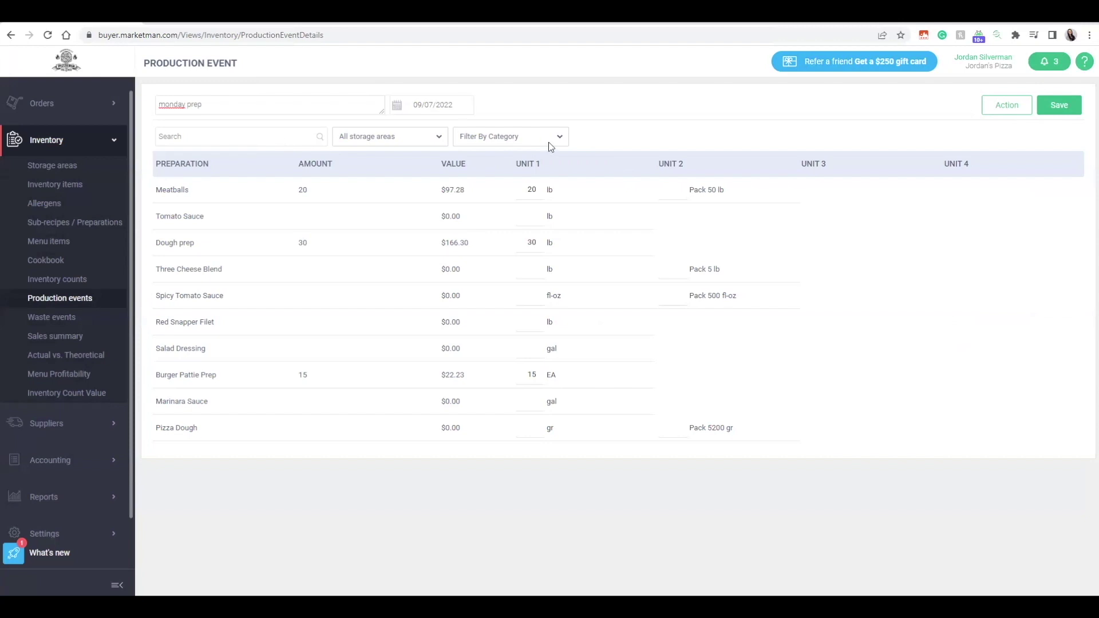
click(1062, 107)
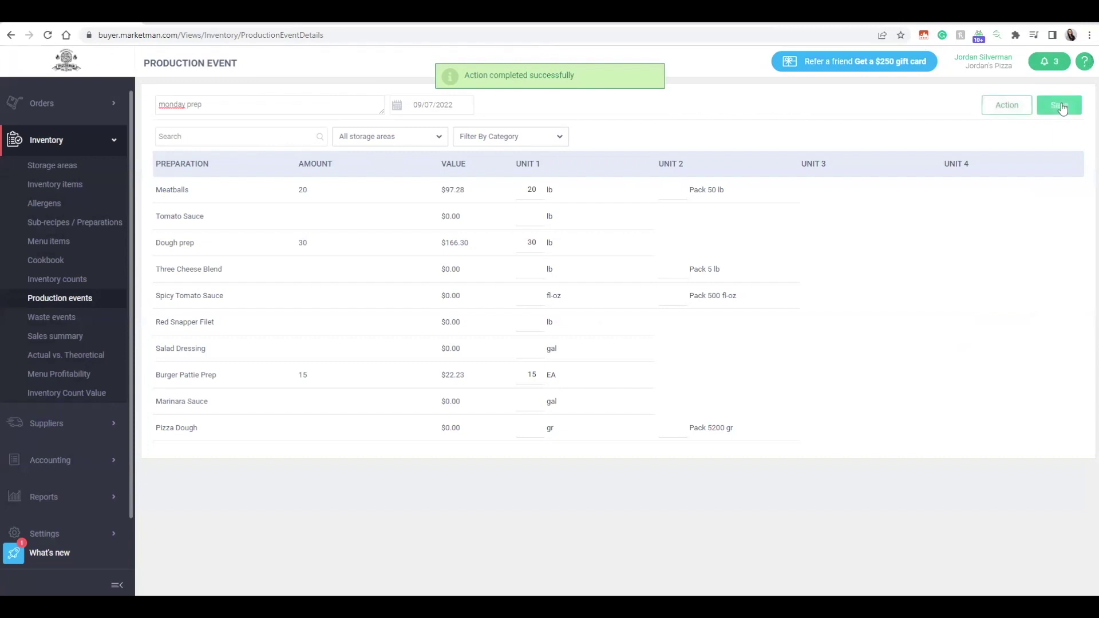
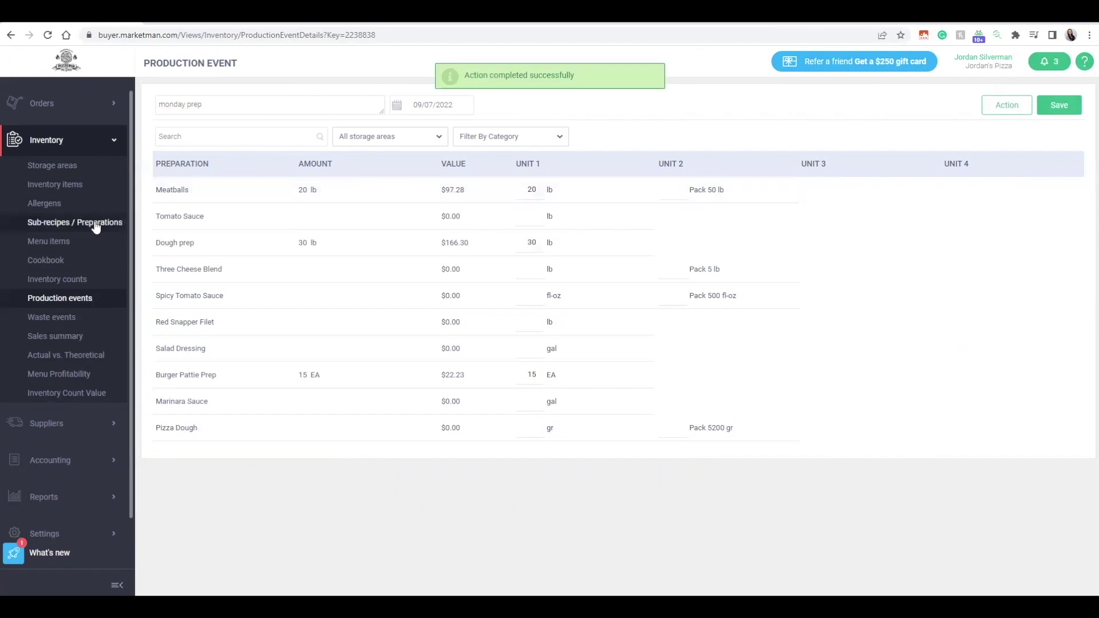
Look at the sub-recipes and preparations list and the Recipe Building diagram in the Preparations and Sub-Recipes help article.
click(95, 223)
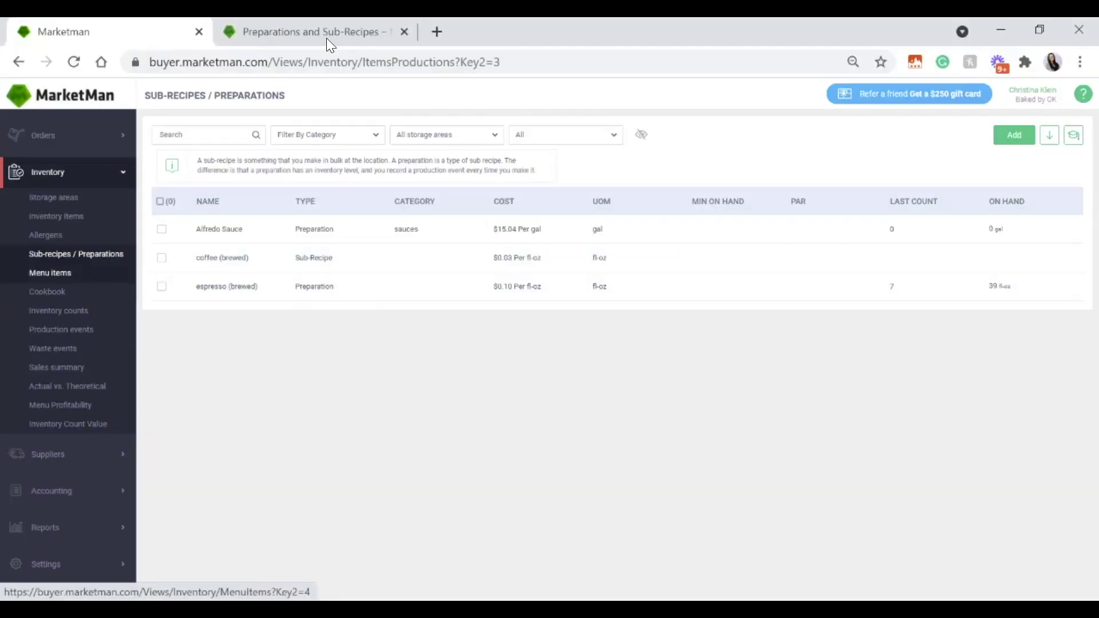
click(328, 39)
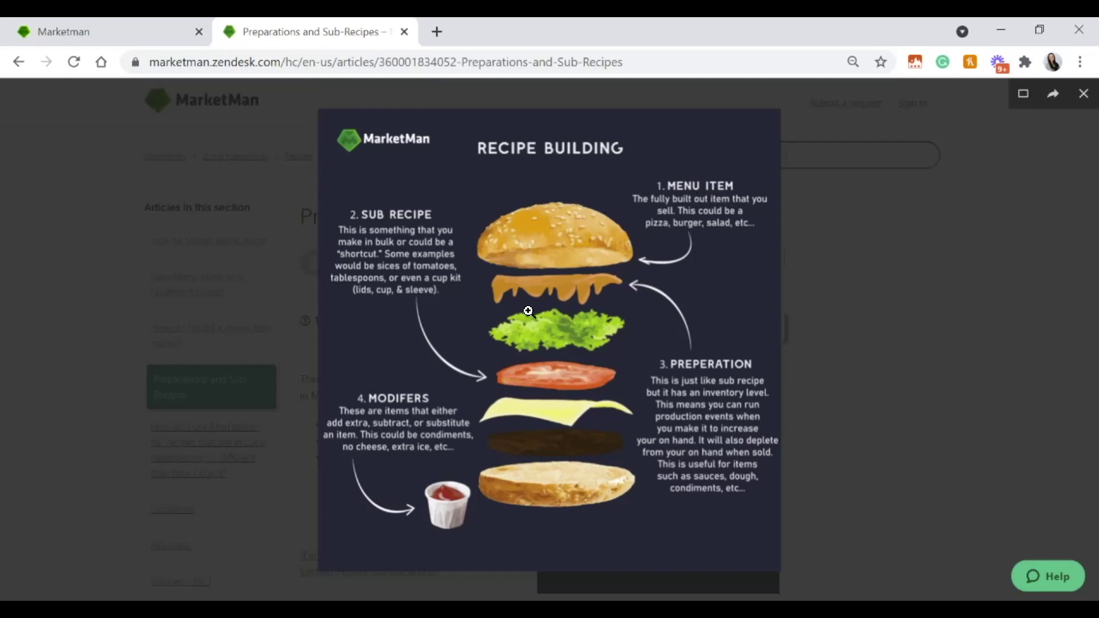
click(52, 21)
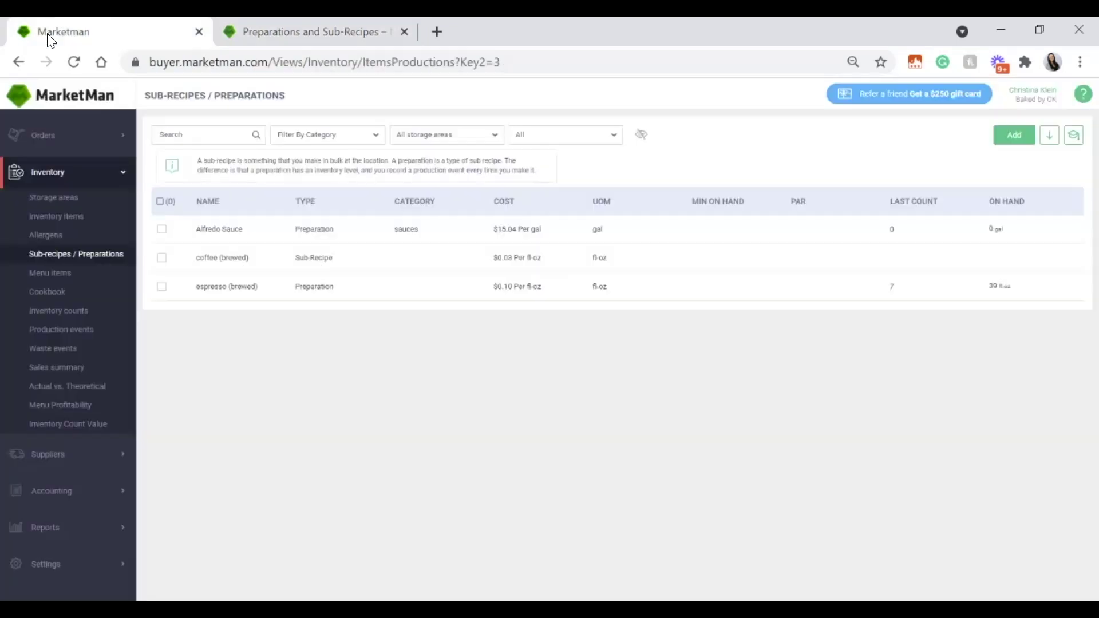
Open the BLT menu item and assign it to the entree category.
click(78, 278)
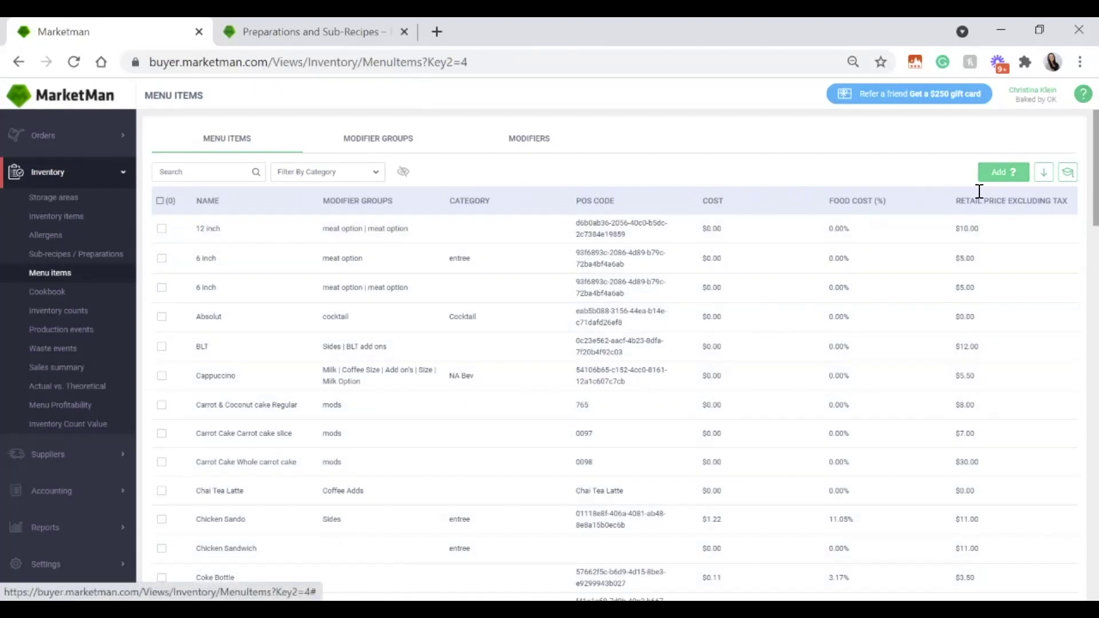
click(209, 351)
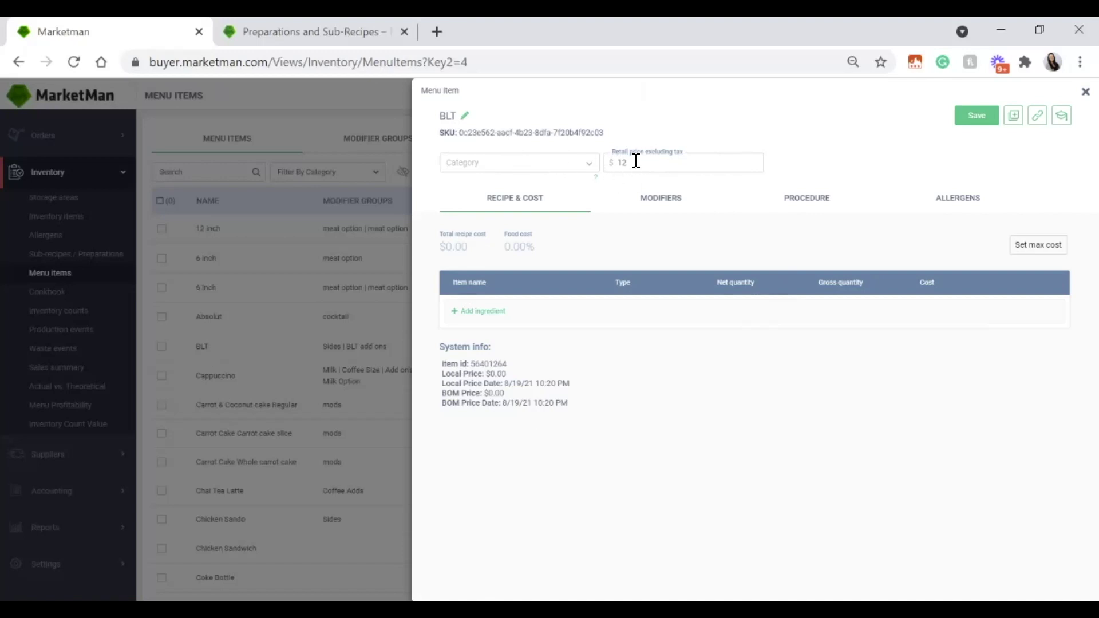
click(555, 167)
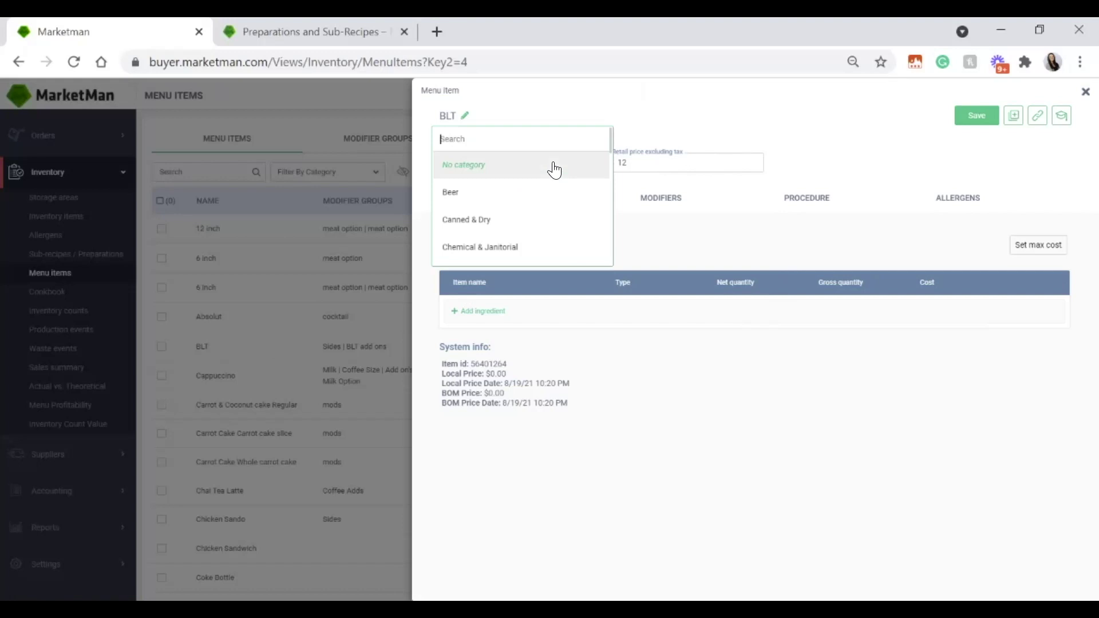
scroll(543, 195, down, 3)
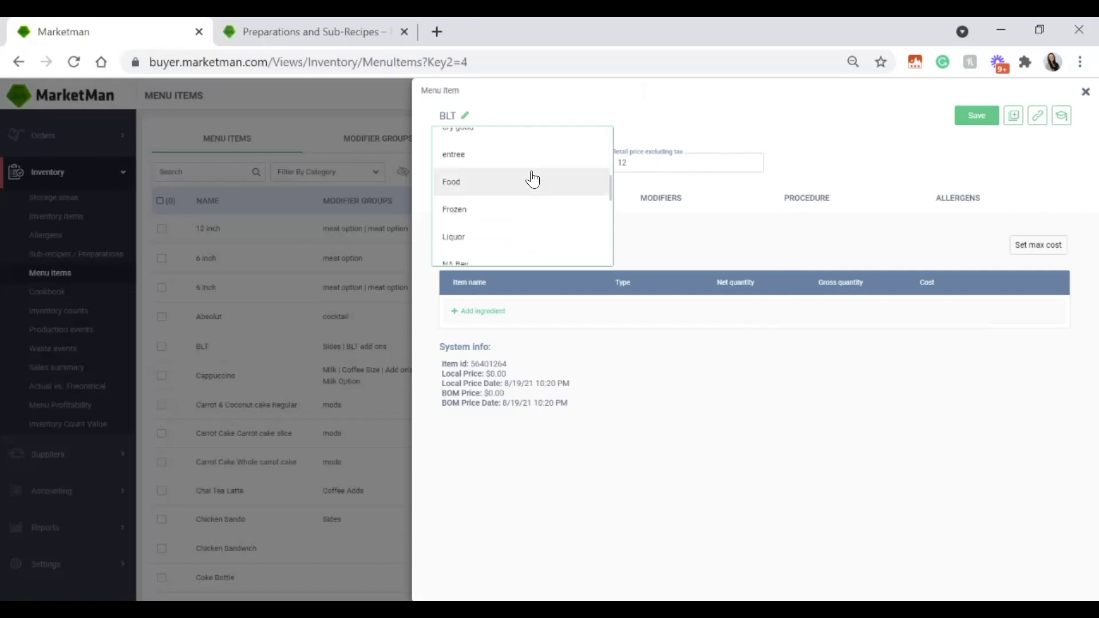
click(520, 165)
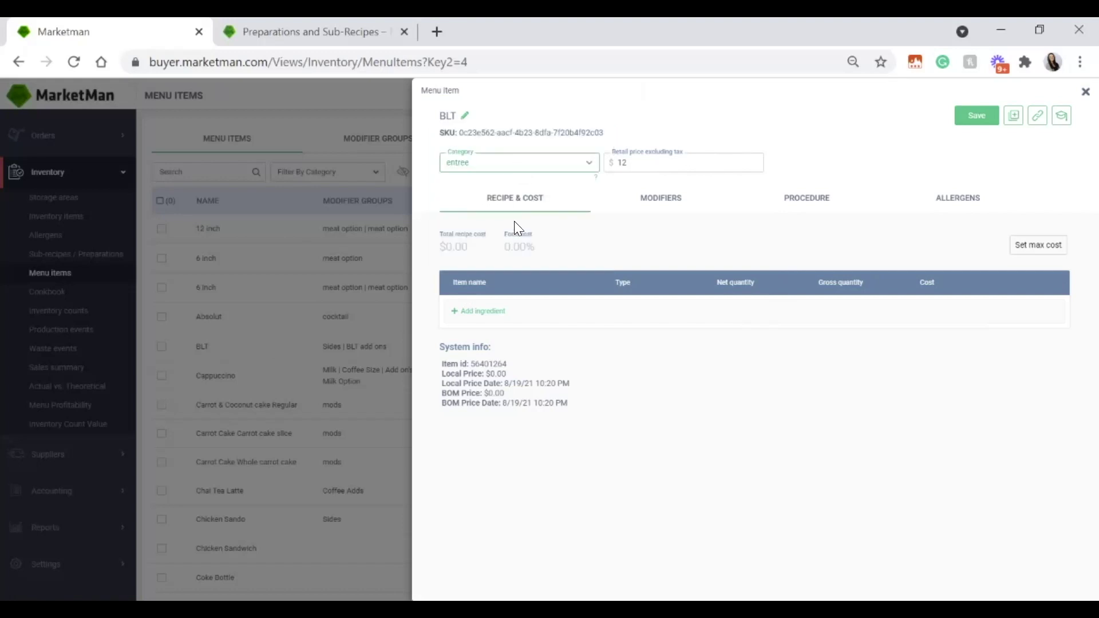
Add the purchased bacon item to the BLT recipe with a net quantity of 6 oz.
click(483, 311)
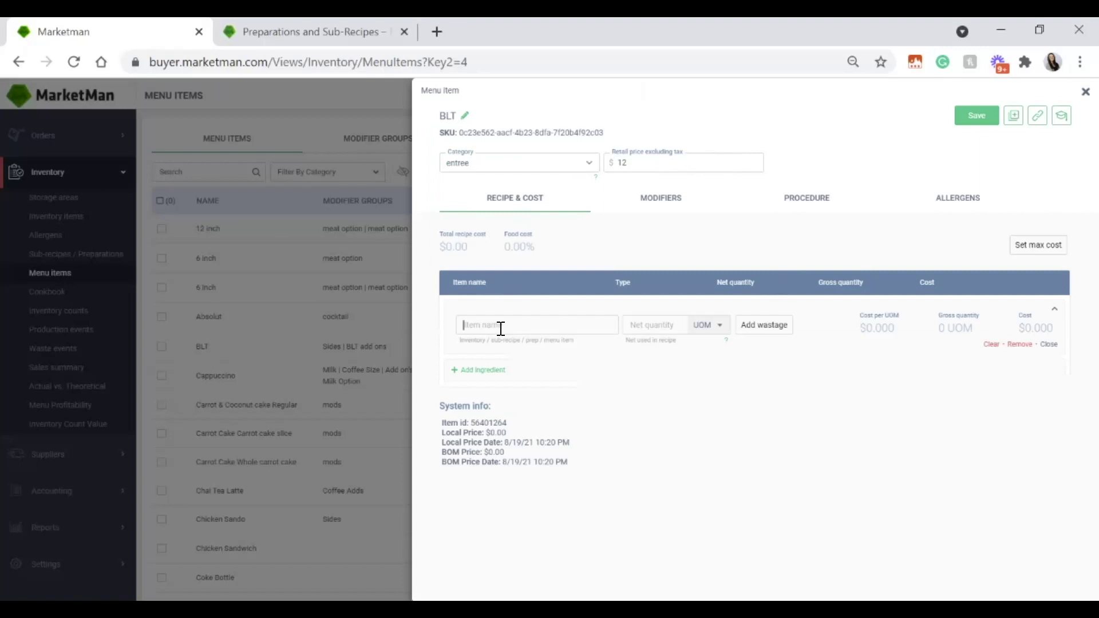
click(500, 328)
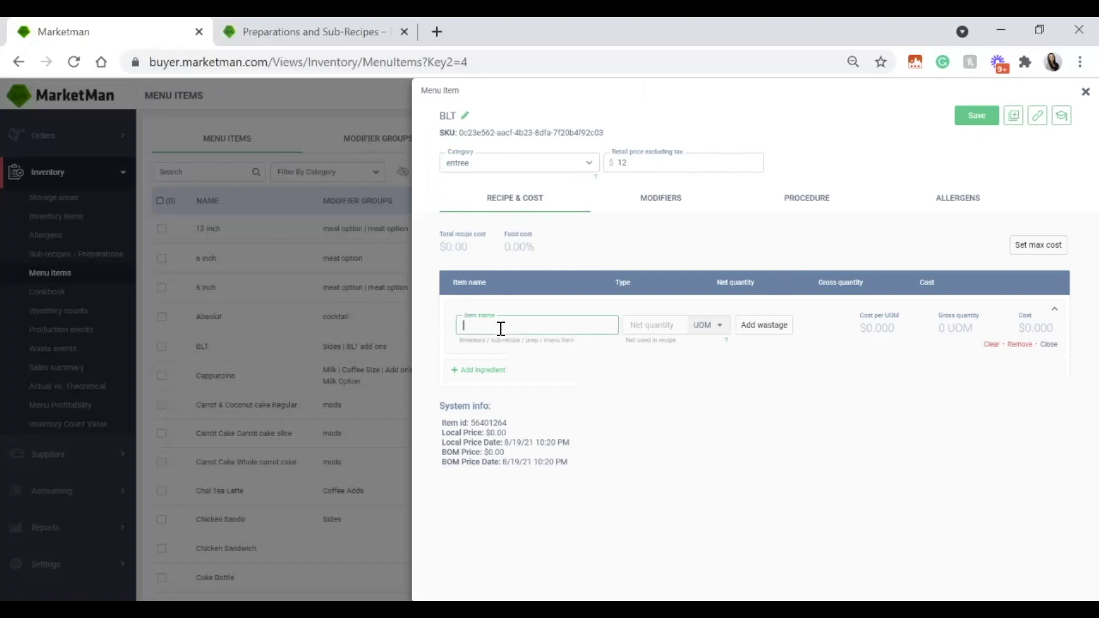
text(baco)
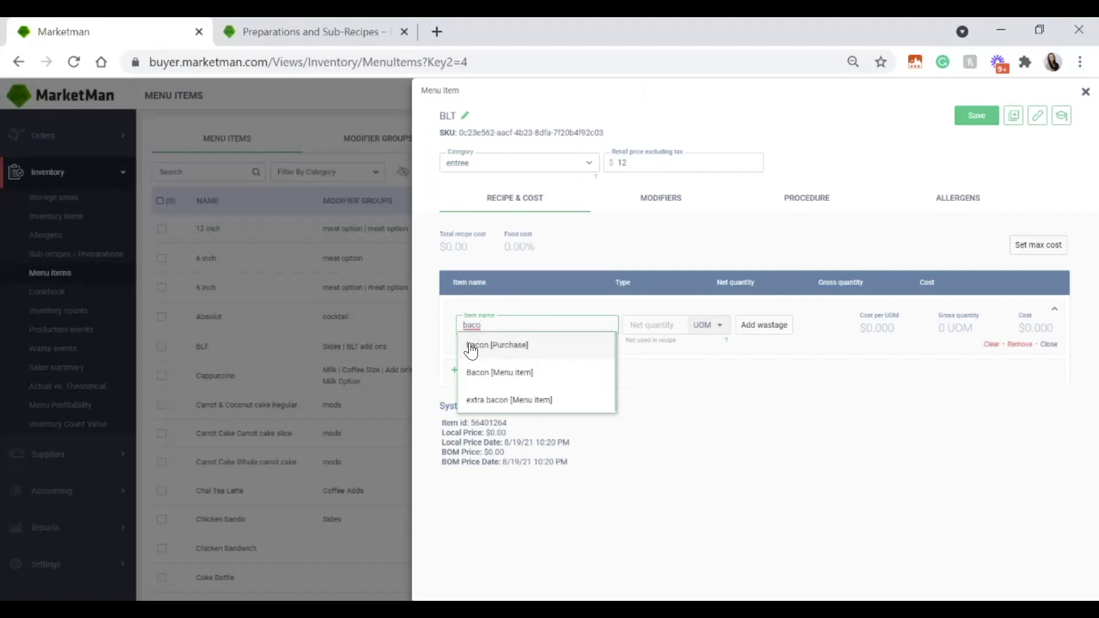
click(550, 344)
click(673, 324)
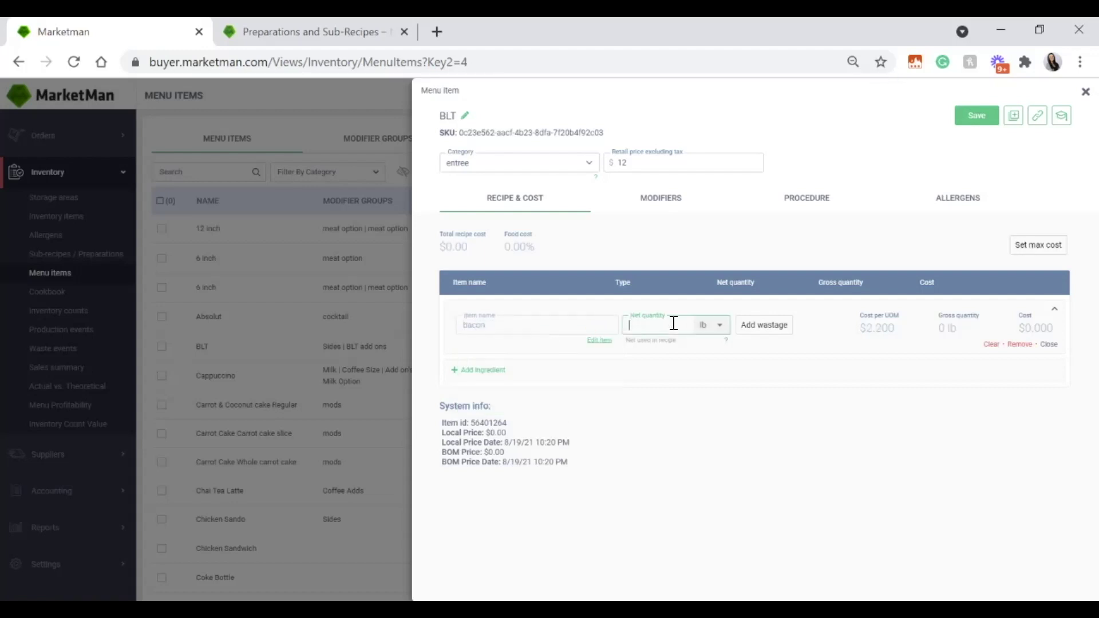
text(6)
click(718, 332)
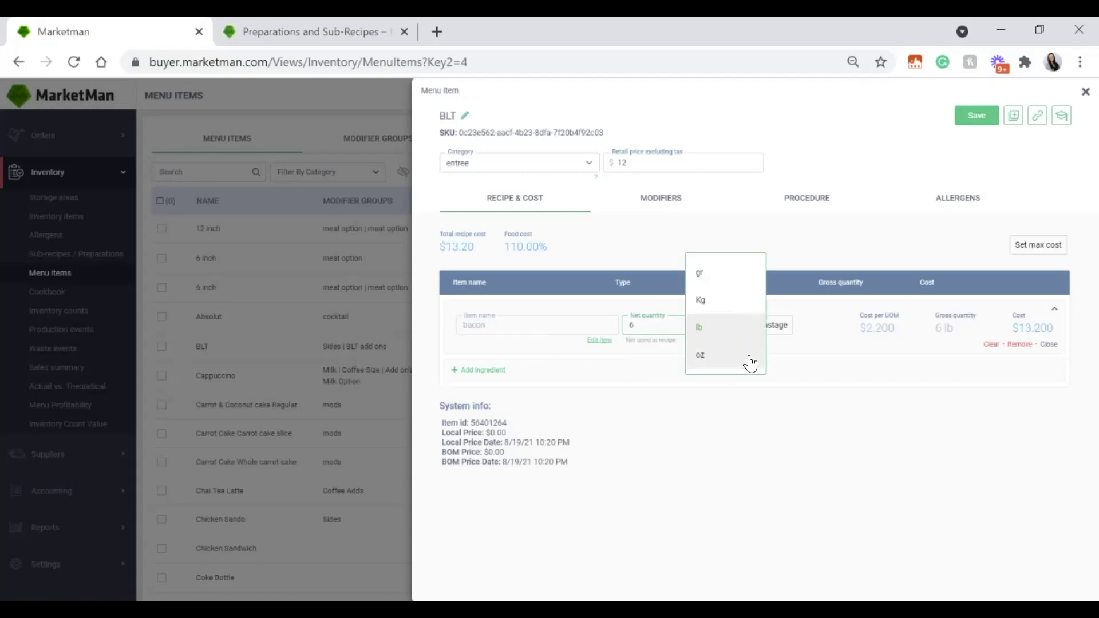
click(717, 355)
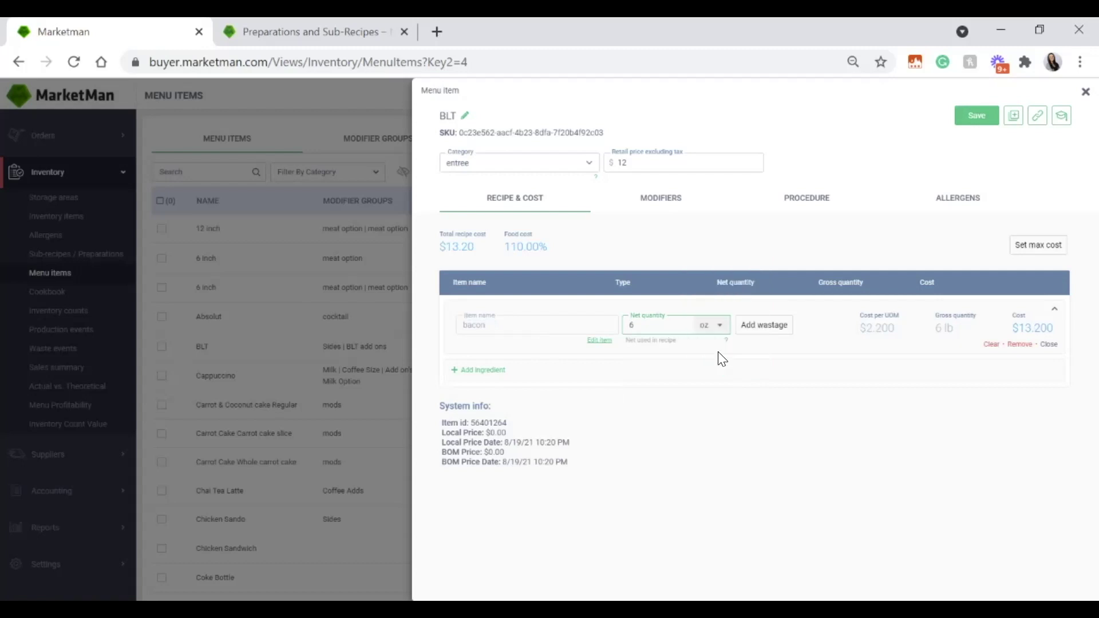
Add Tomato Beefsteak as the second BLT ingredient and check its available units of measure.
click(480, 370)
click(490, 355)
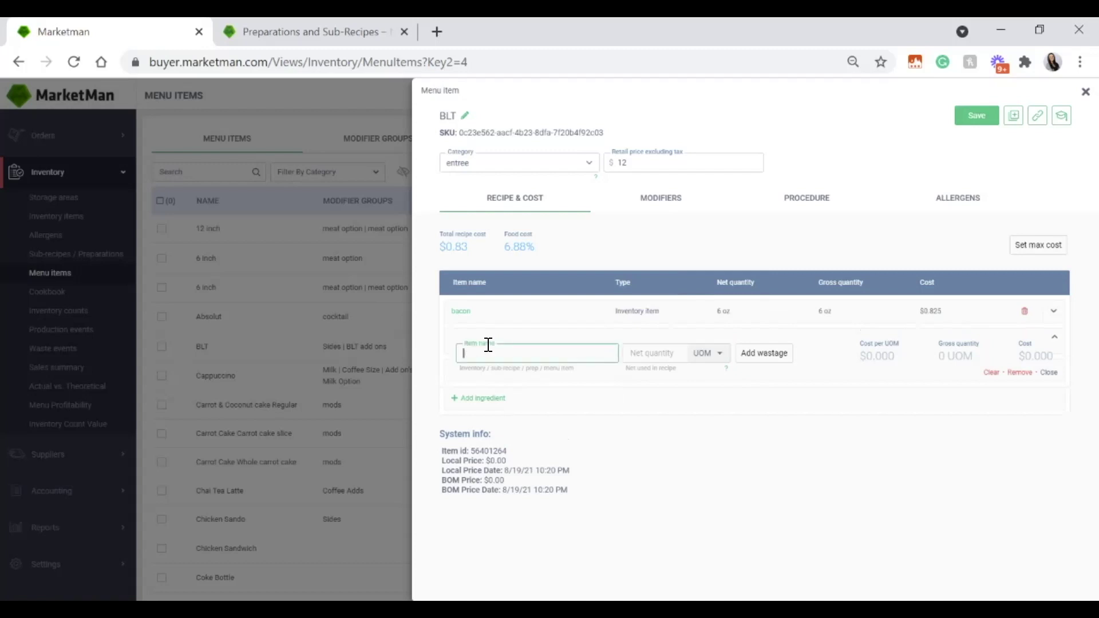
text(toma)
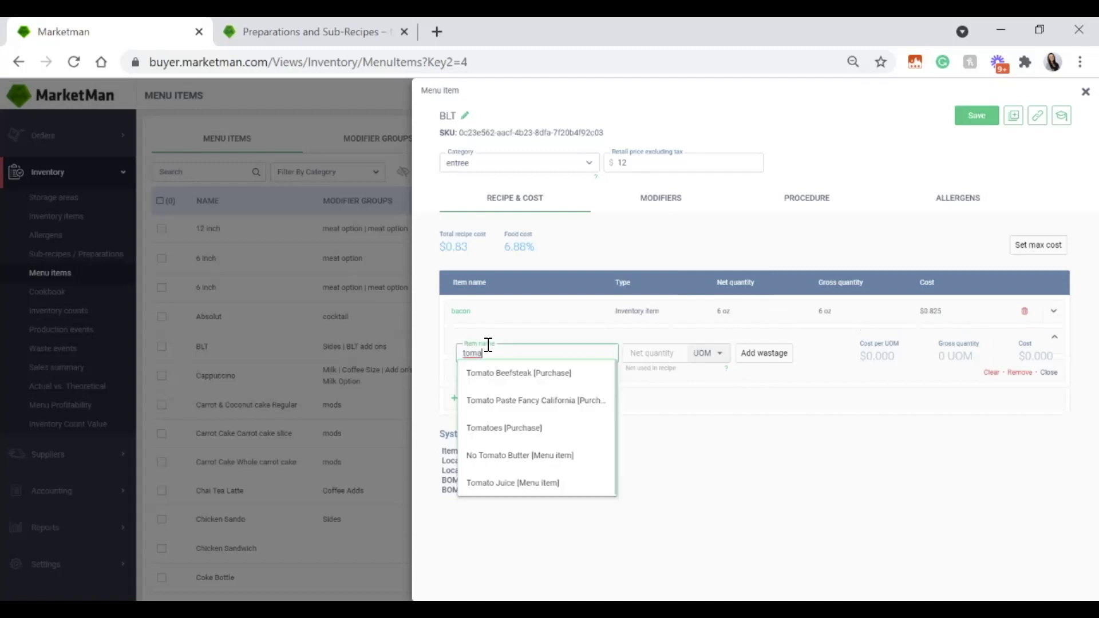
click(524, 381)
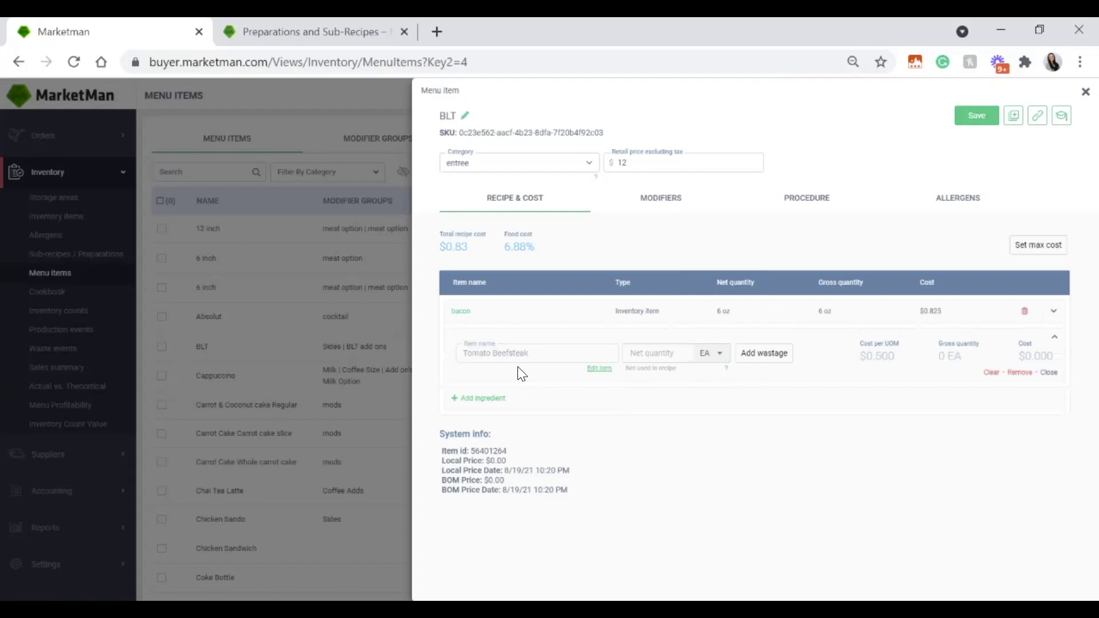
click(716, 363)
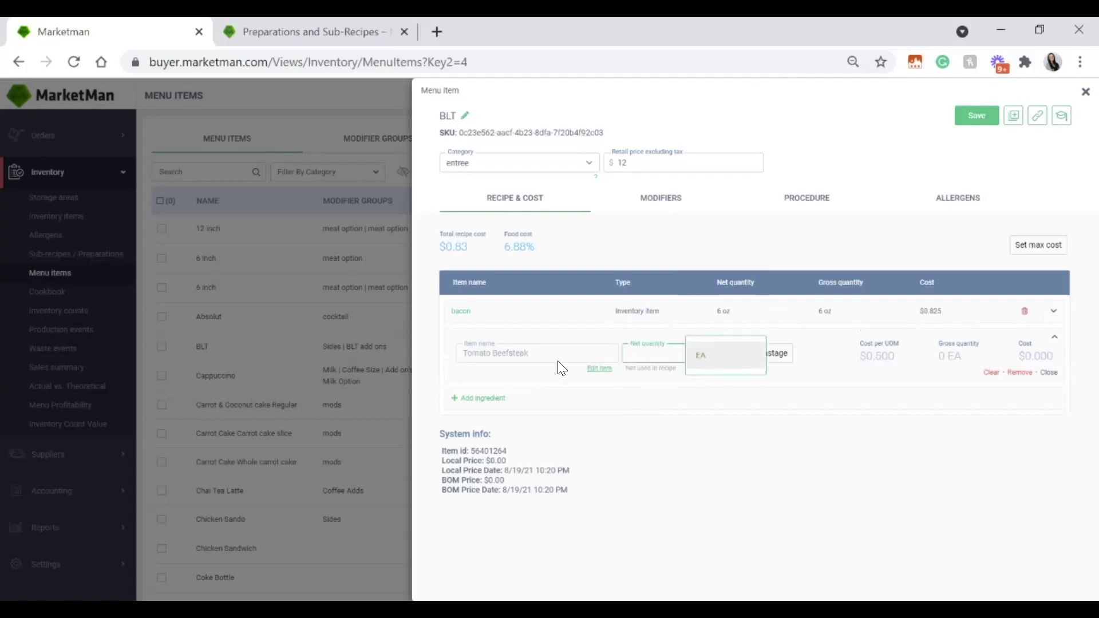
click(715, 360)
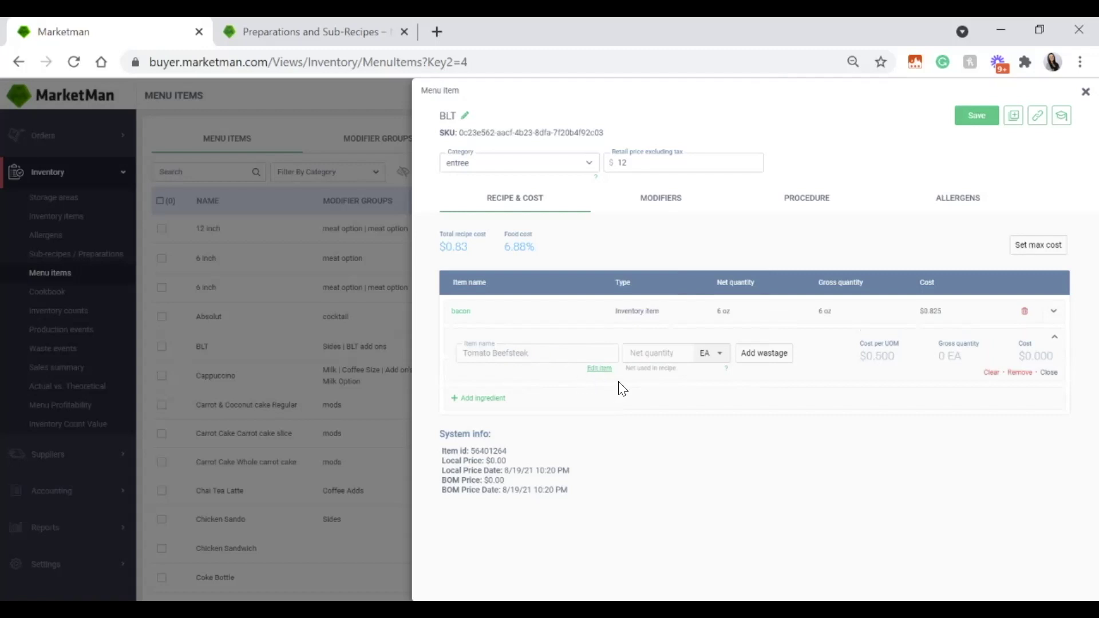
Change the Tomato Beefsteak item's inventory UOM to oz and save it with the conversion Pack 10 EA = 80 oz.
click(607, 368)
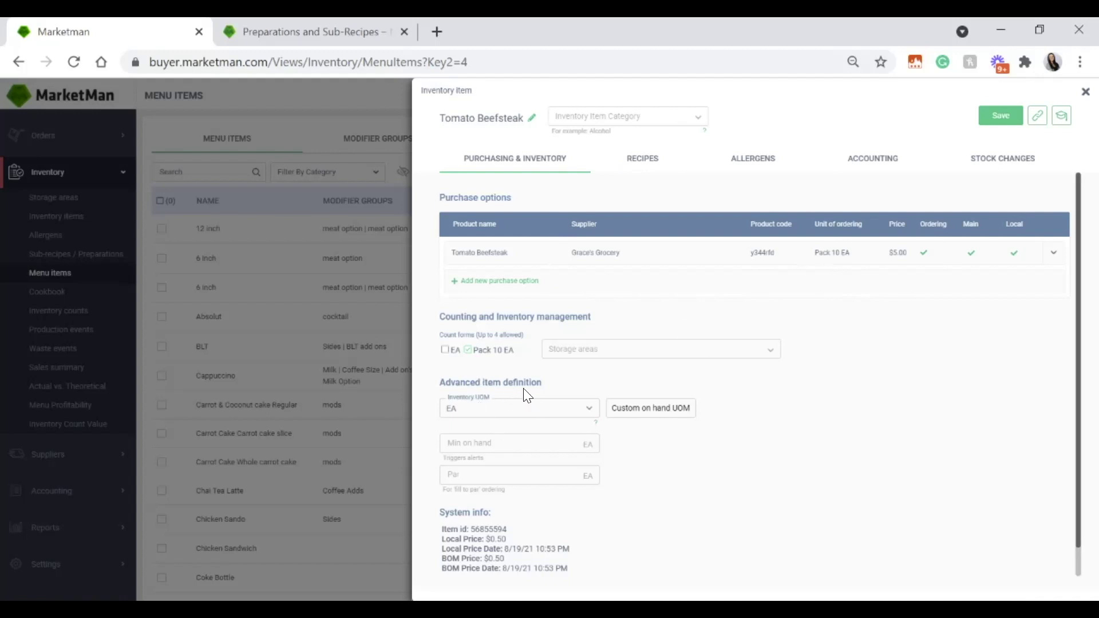
click(567, 419)
scroll(561, 426, down, 3)
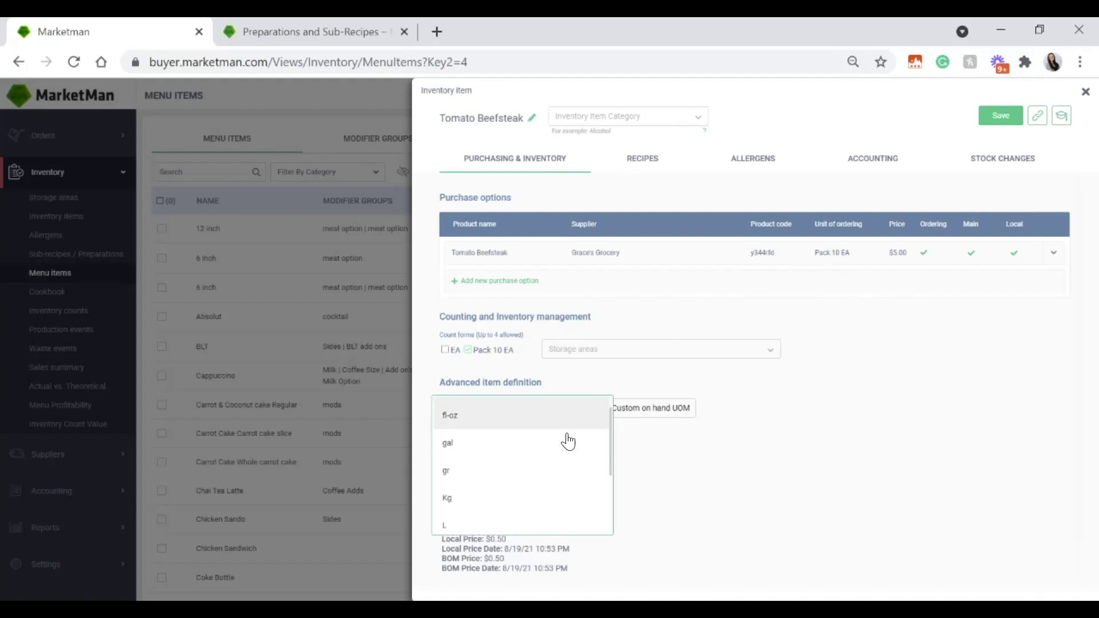
scroll(563, 440, down, 2)
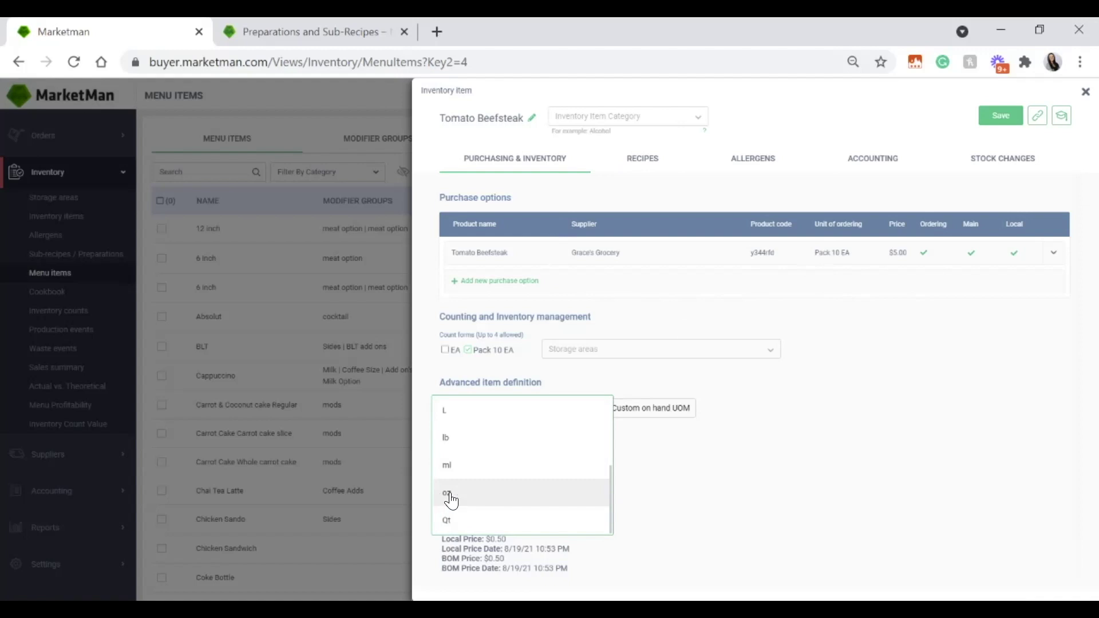
click(480, 492)
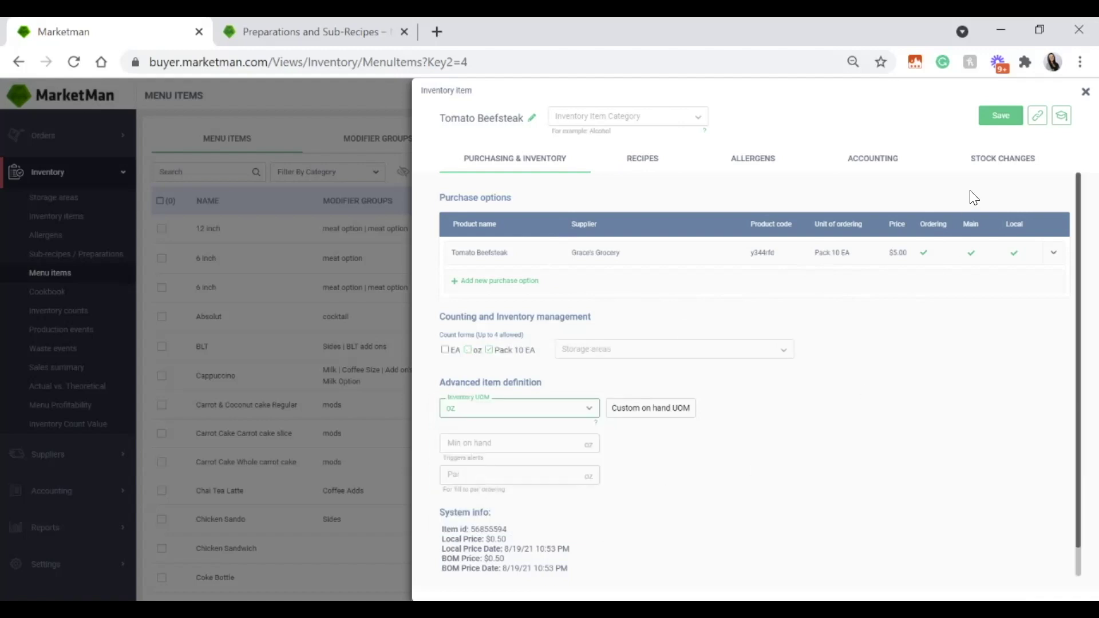
click(1009, 116)
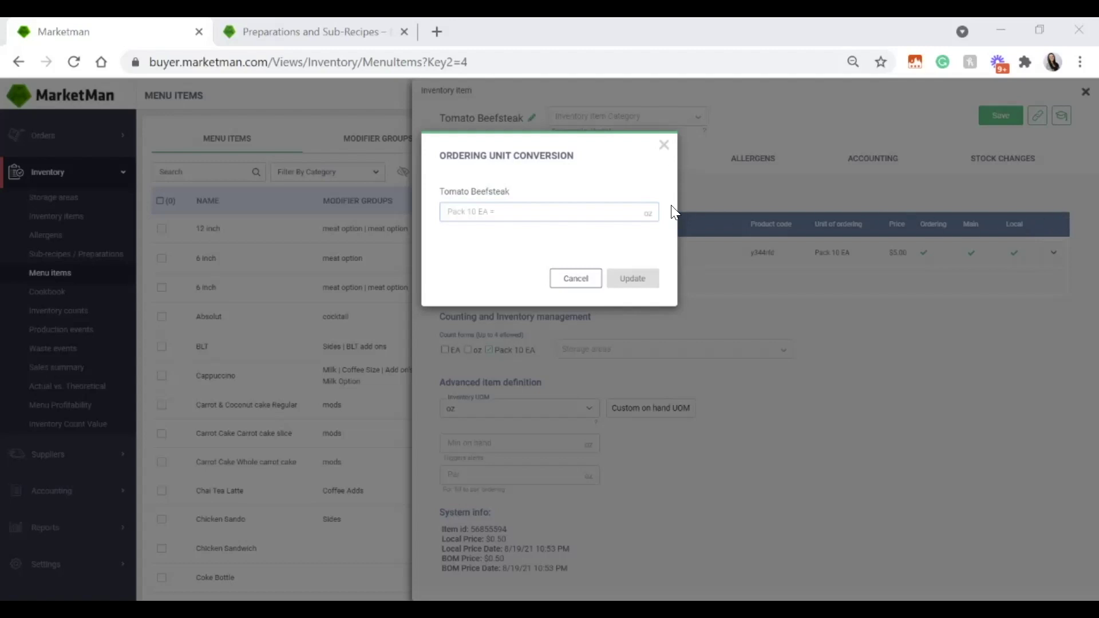
click(624, 204)
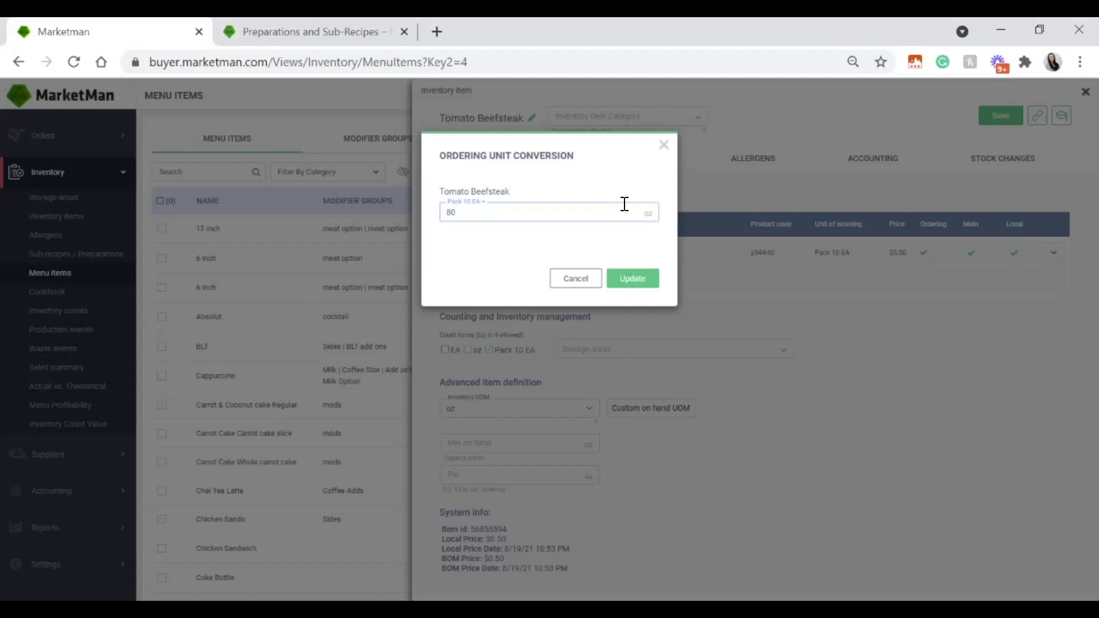
click(633, 278)
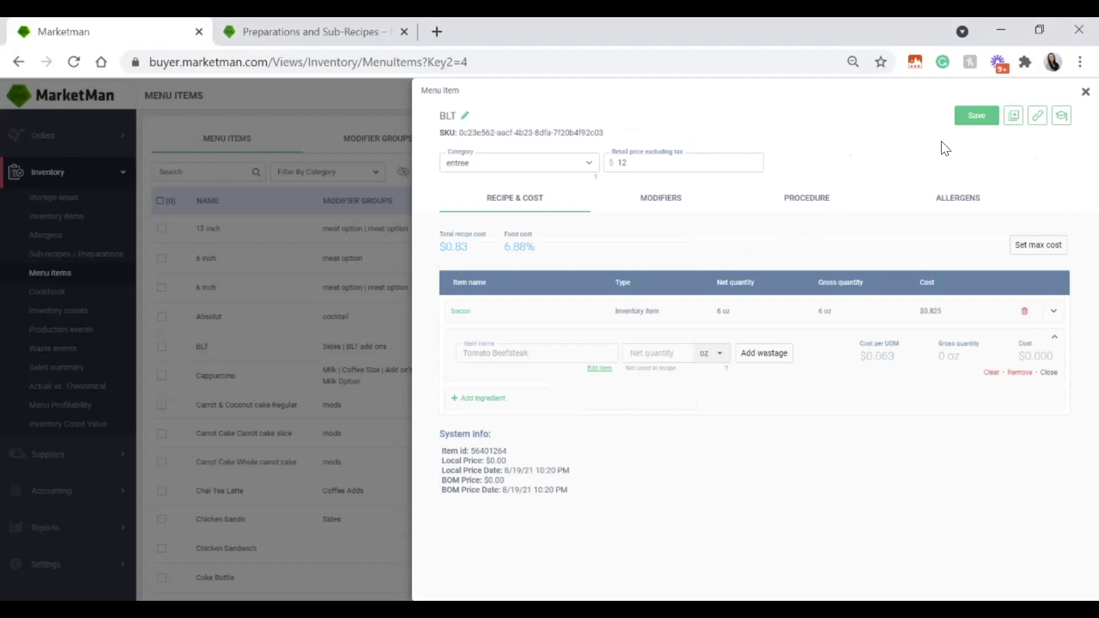
Set the net quantity of Tomato Beefsteak in the BLT recipe to 2 oz.
click(975, 118)
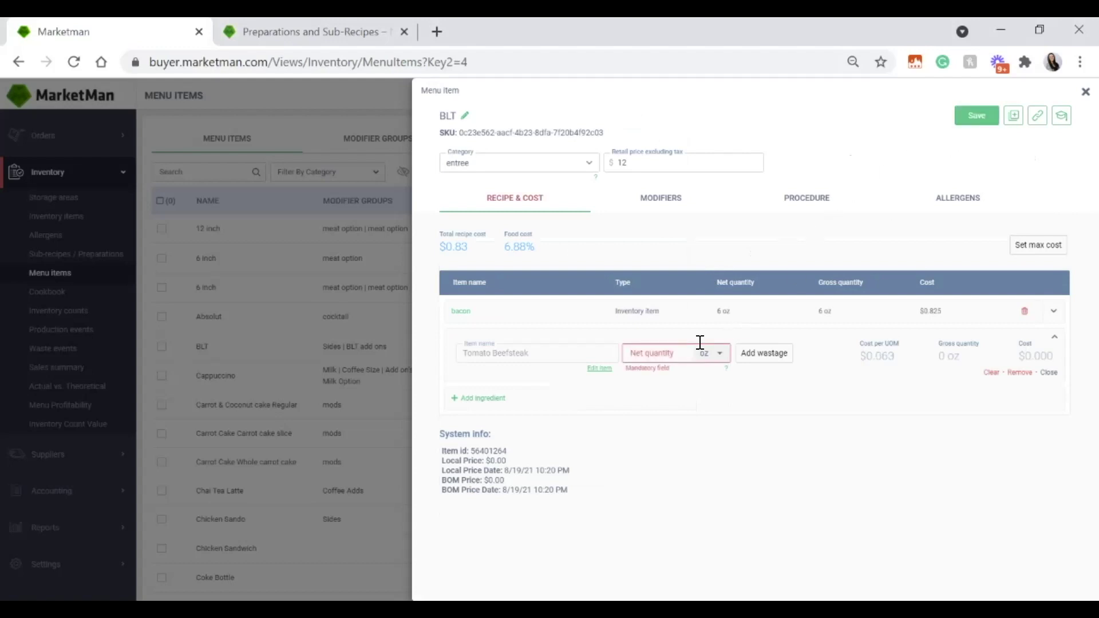
click(669, 352)
text(2)
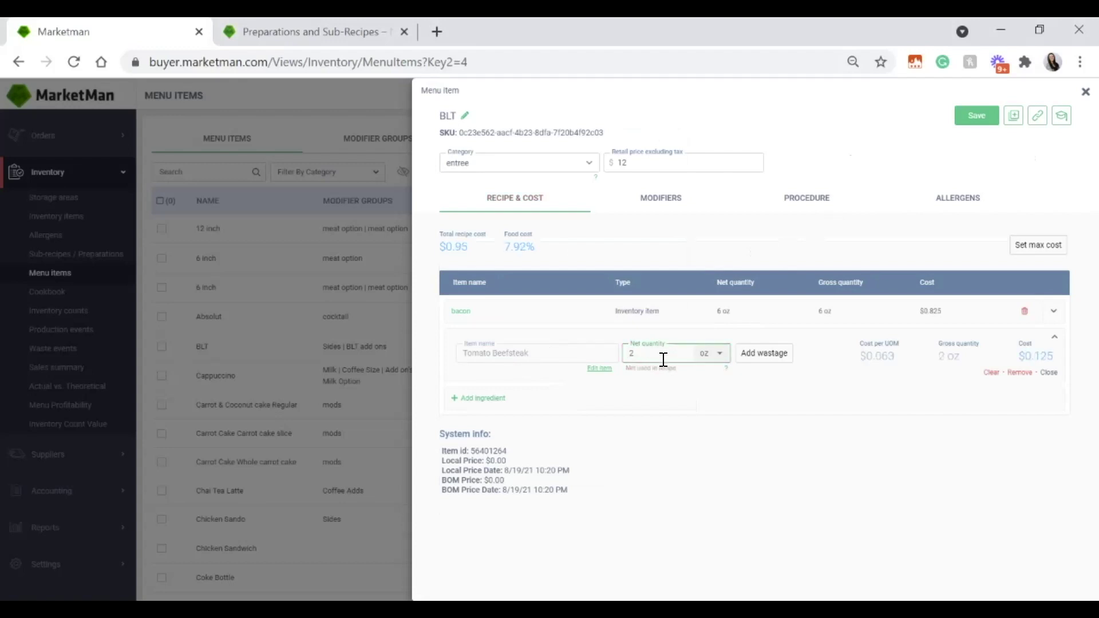
Add the special sauce sub-recipe to the BLT ingredients with a net quantity of 1 fl-oz.
click(483, 399)
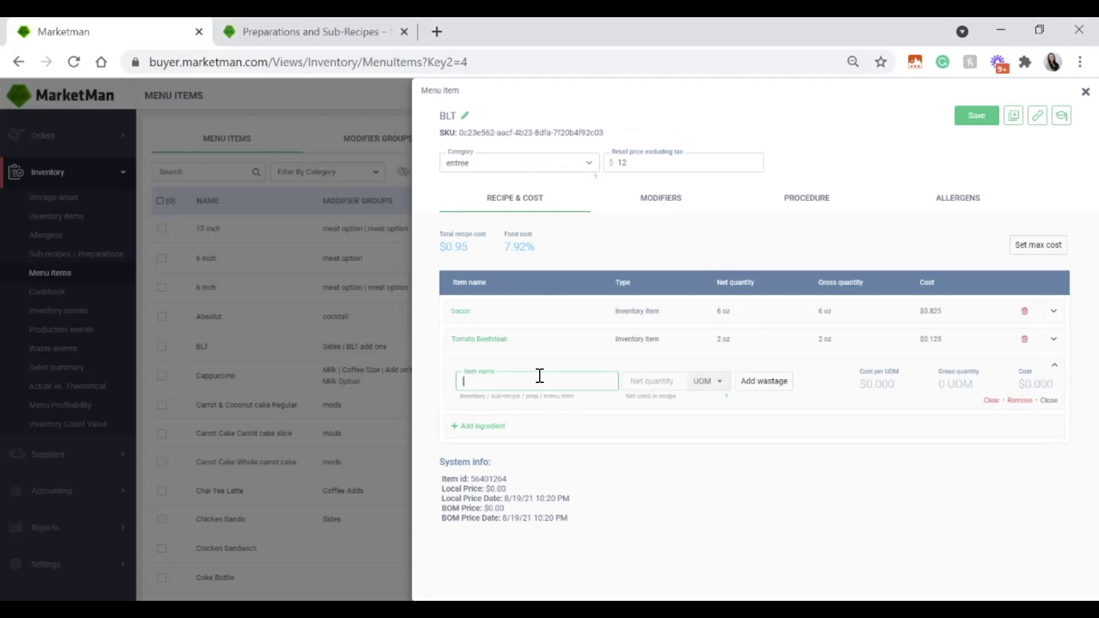
text(pec)
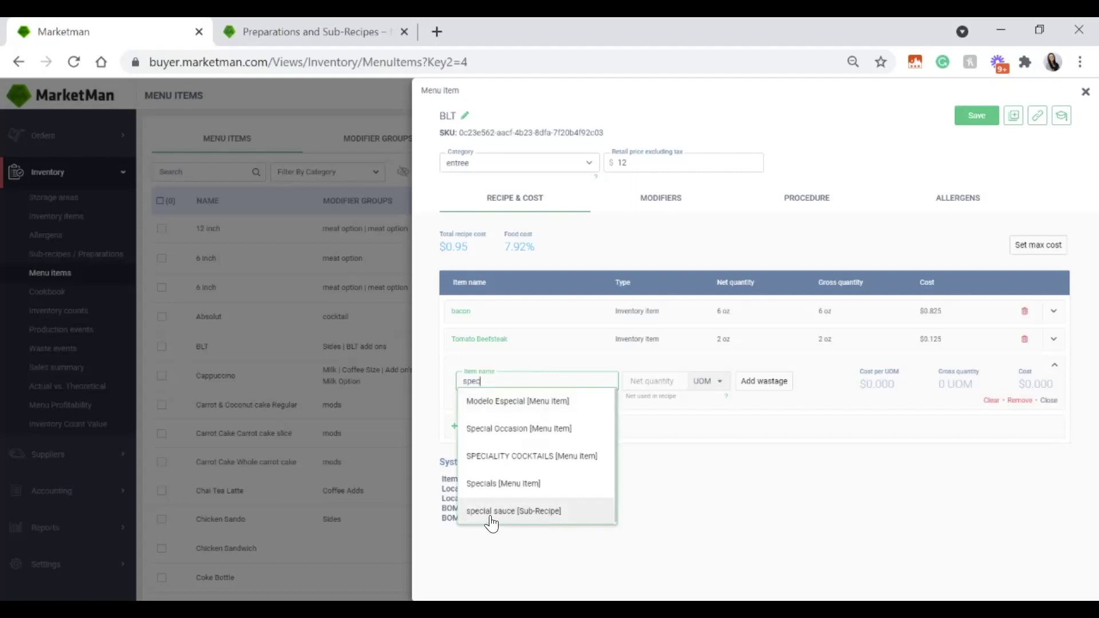
click(528, 512)
click(669, 377)
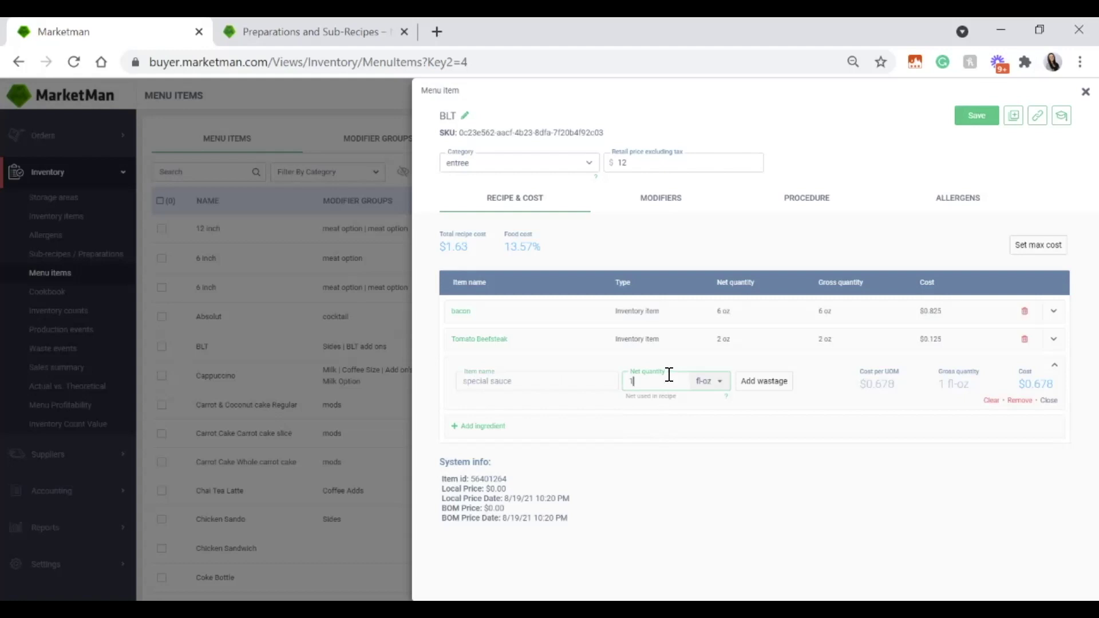
Finish the special sauce ingredient entry and set a maximum food cost percentage for the BLT.
click(1054, 402)
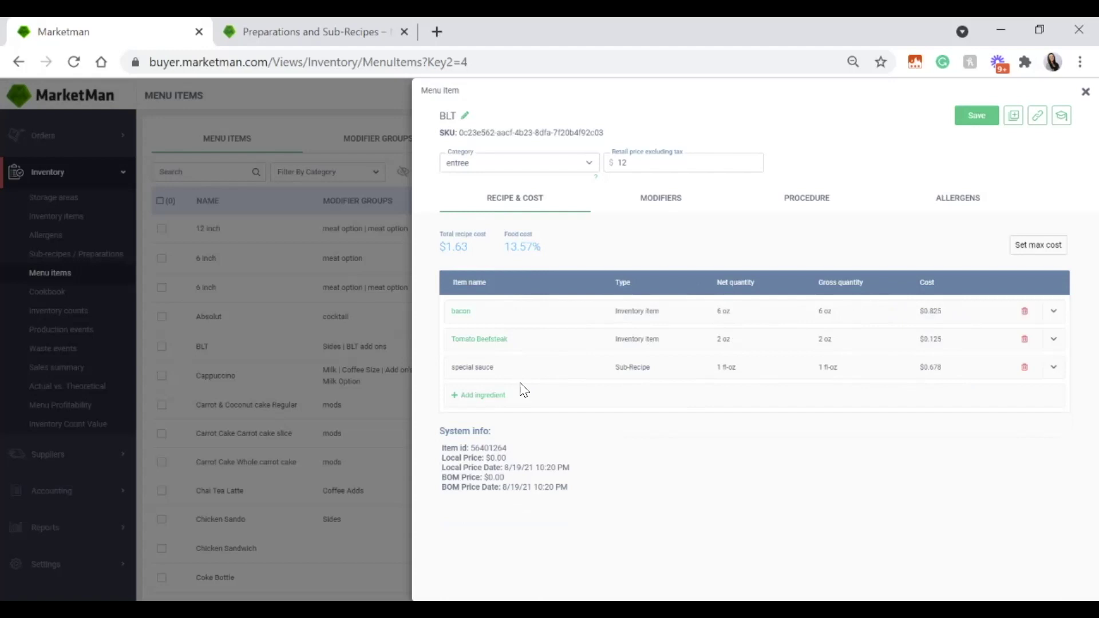
click(1052, 254)
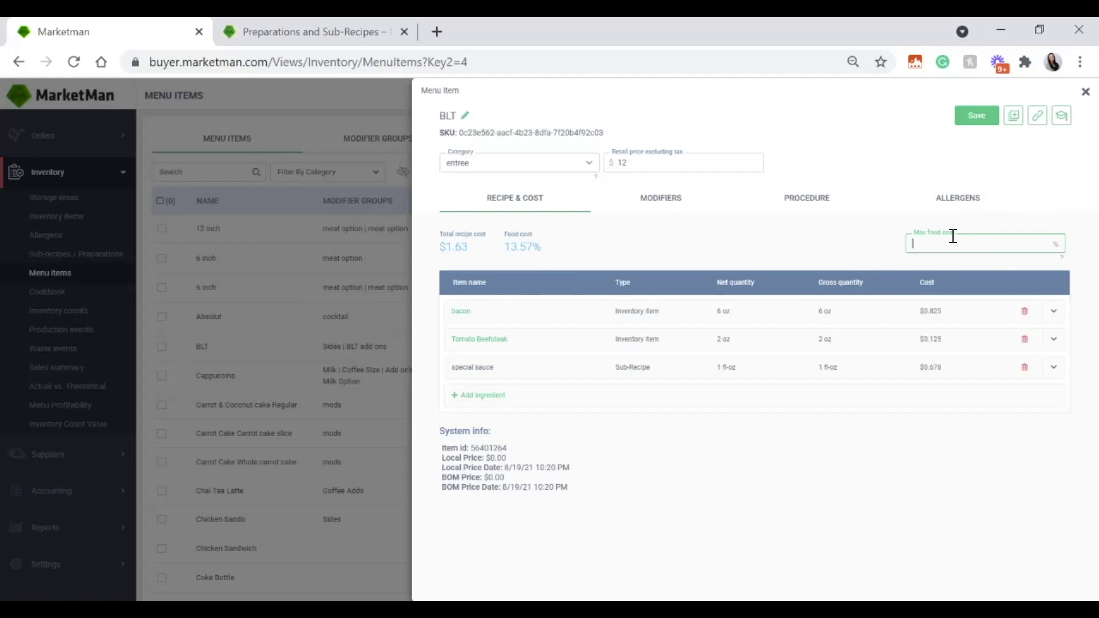
text(5)
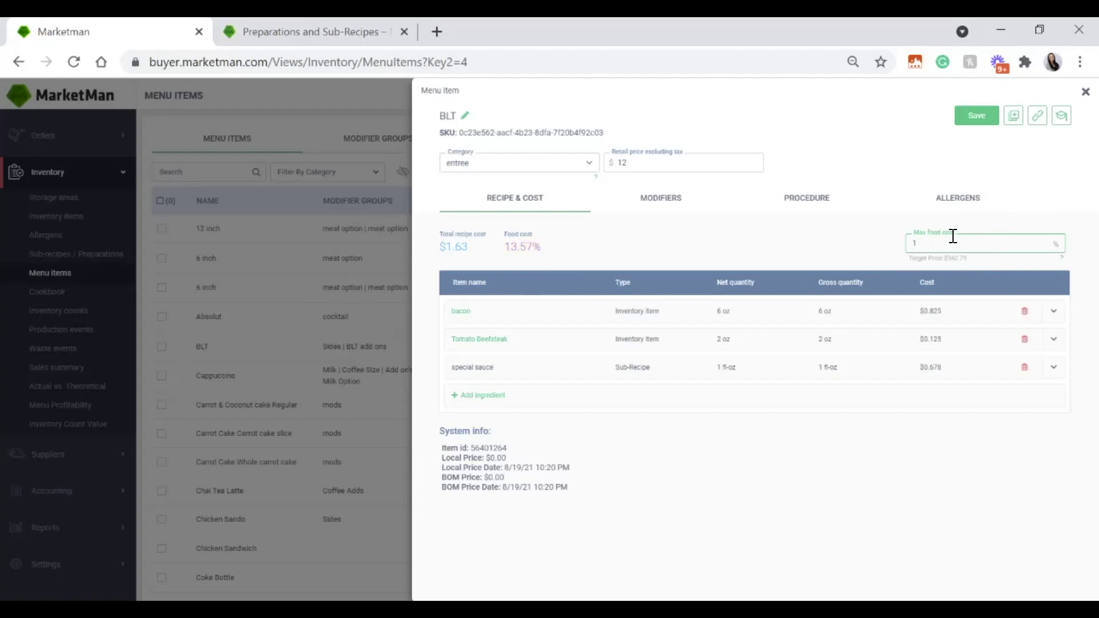
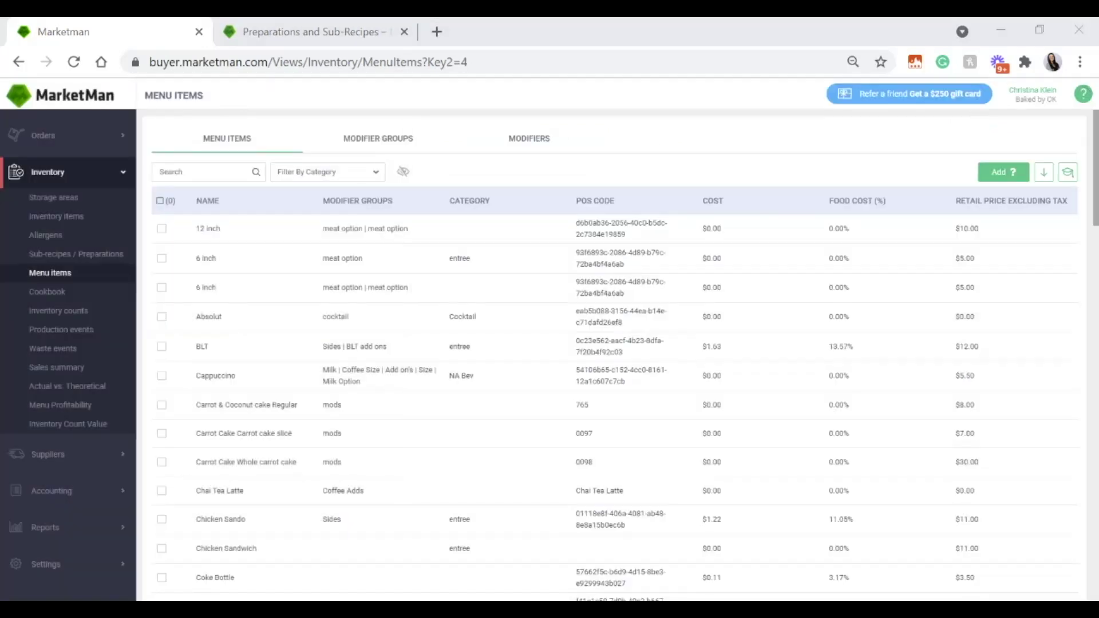
Review the Coke Bottle menu item's recipe, save it, and consult the recipe building diagram in the Preparations and Sub-Recipes article.
click(232, 577)
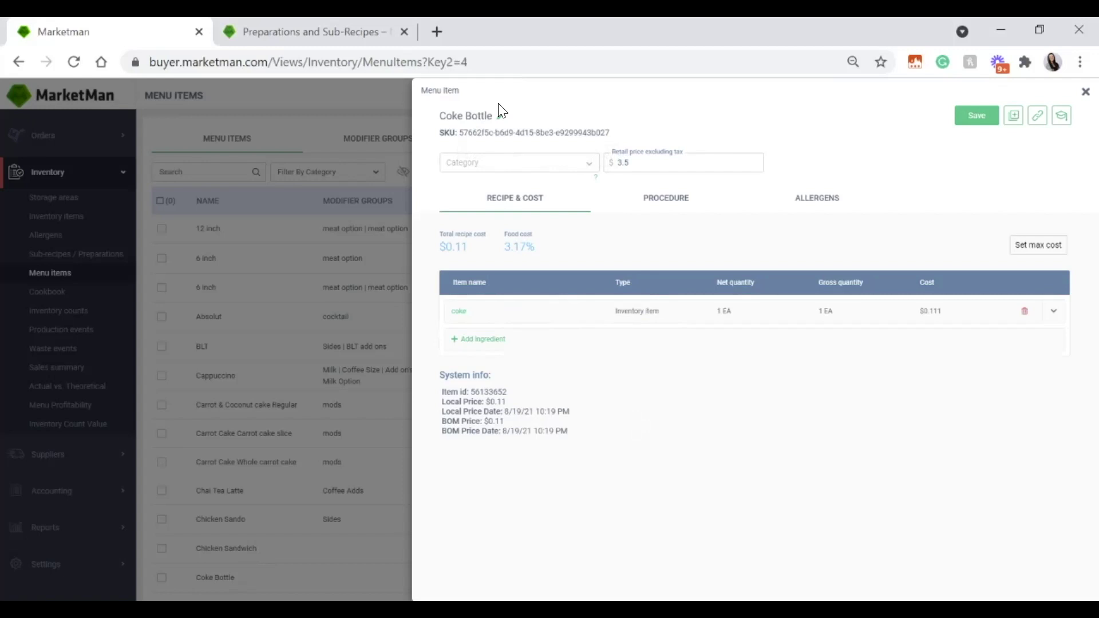
click(976, 119)
click(341, 21)
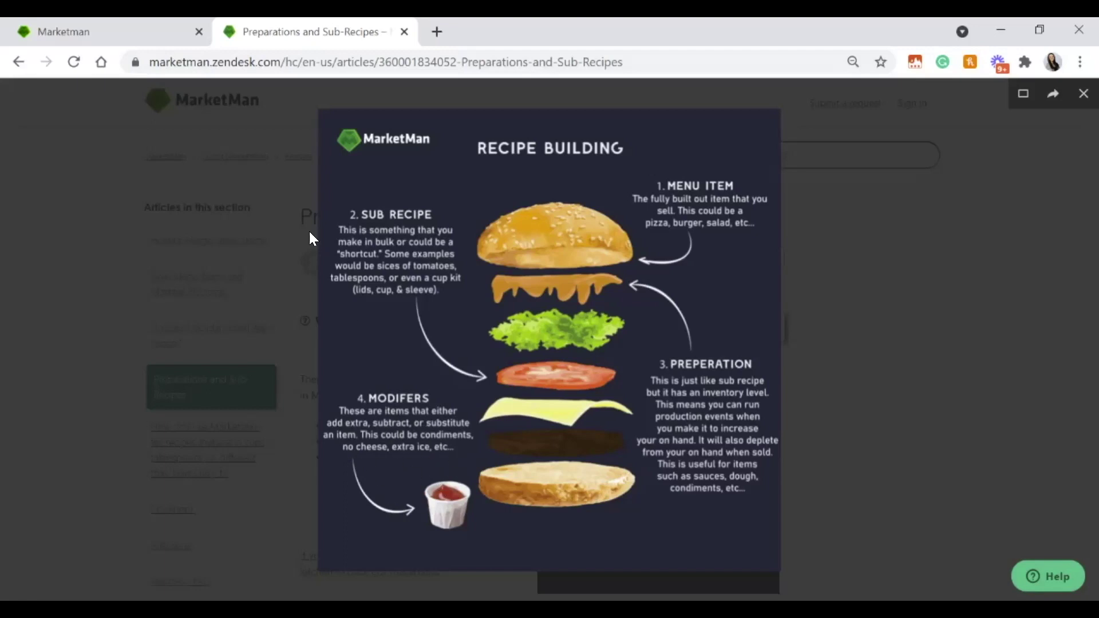
Return to the menu items, search for "sub" and open the sub turkey burger item.
click(92, 23)
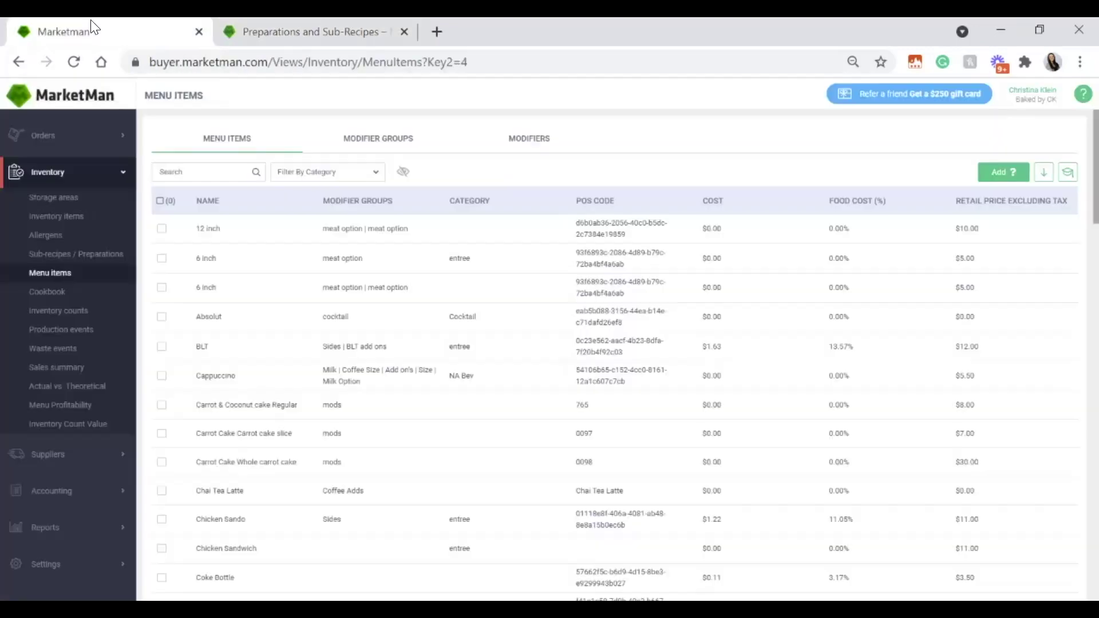
click(205, 171)
text(sub)
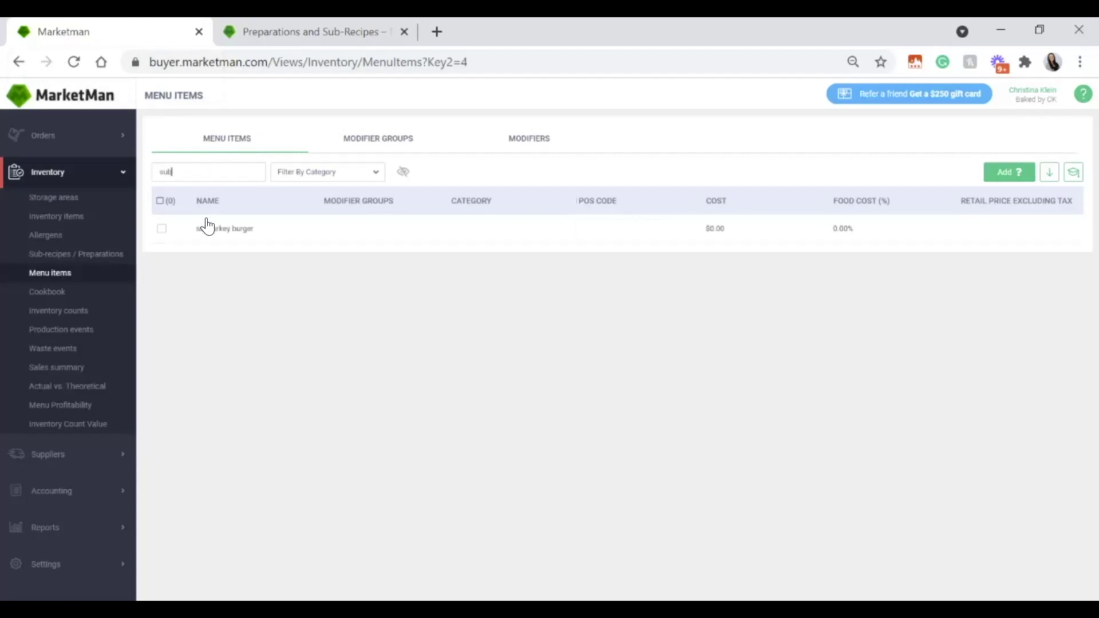
click(295, 235)
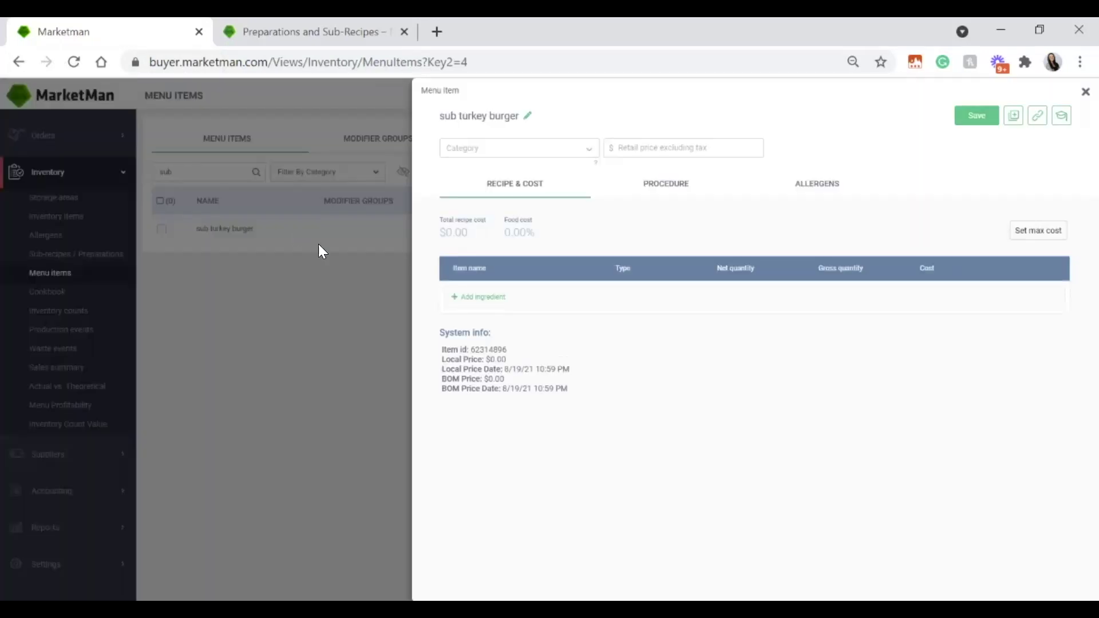
Add the Turkey Burger purchase item to the sub turkey burger recipe with a net quantity of 1 EA.
click(490, 306)
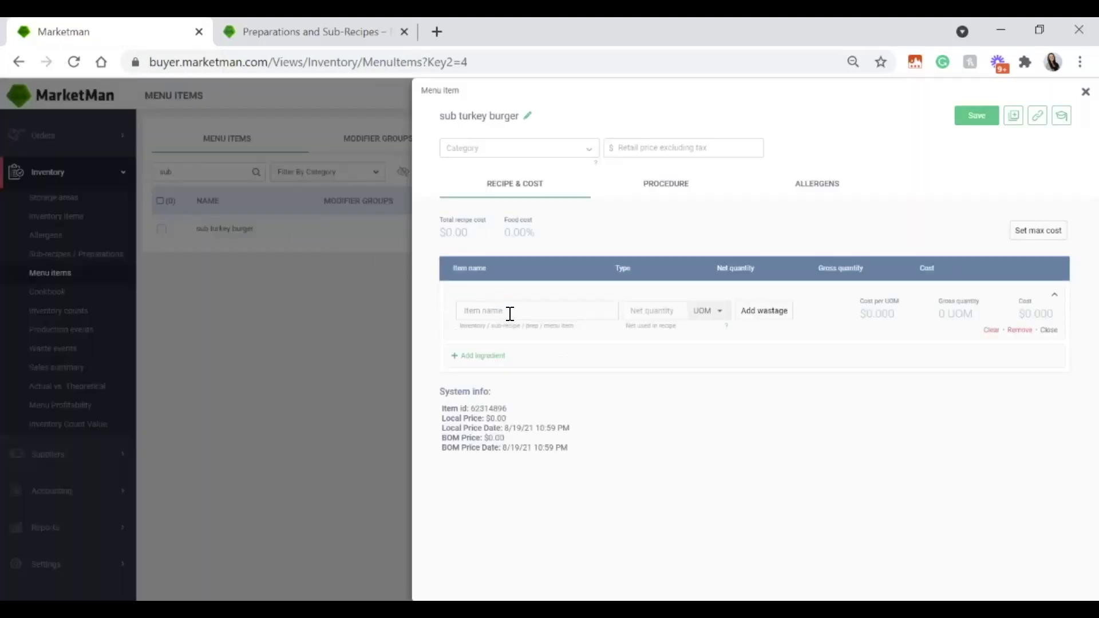
click(515, 310)
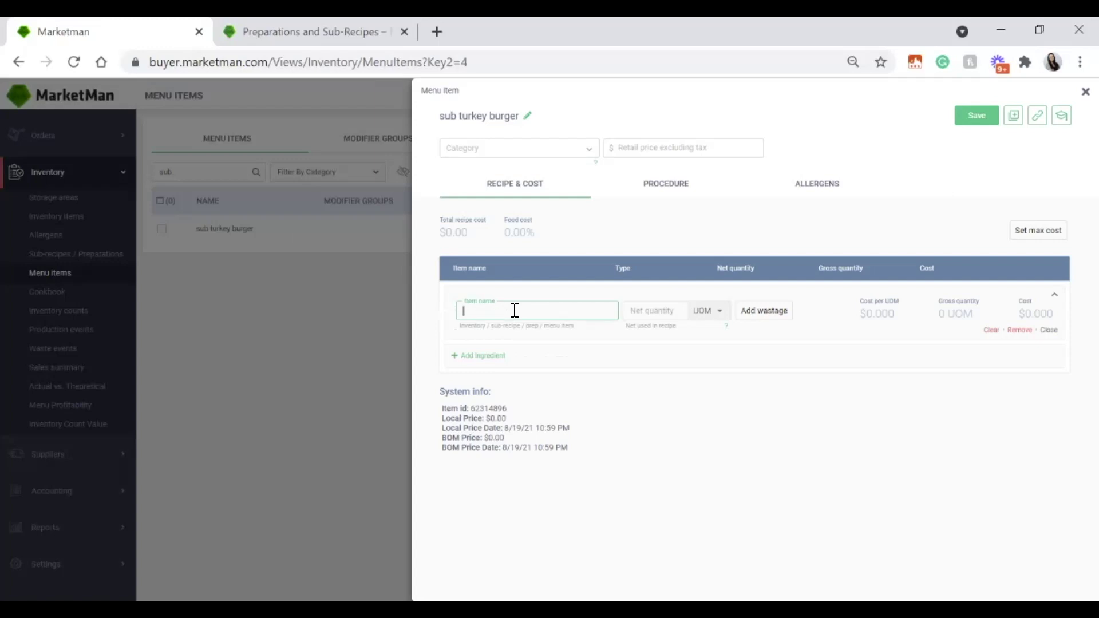
text(turk)
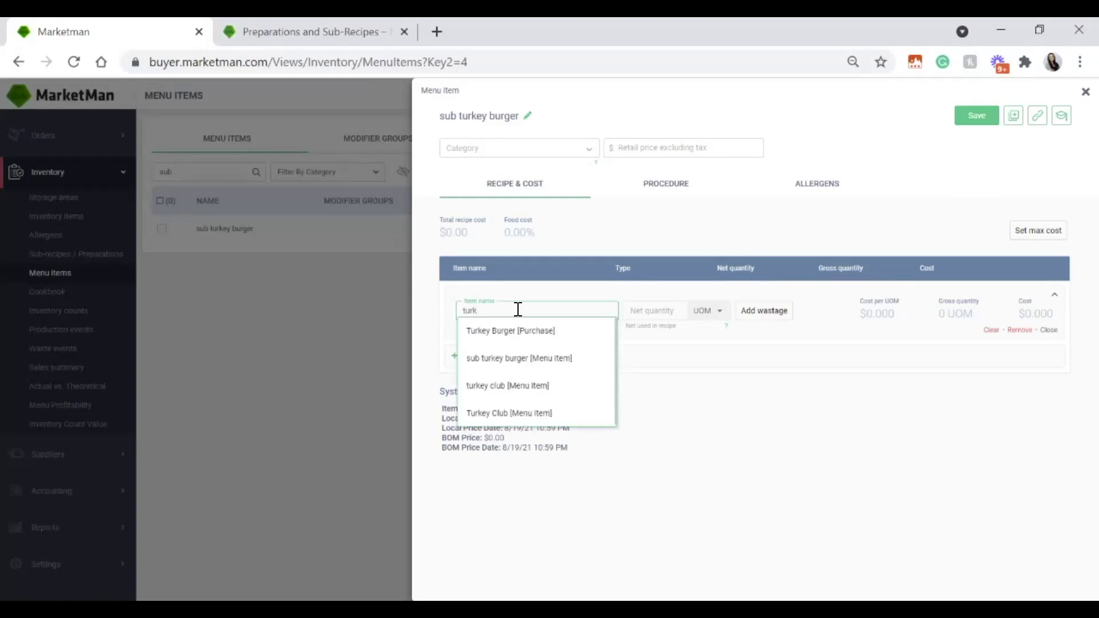
click(541, 332)
click(641, 313)
text(1)
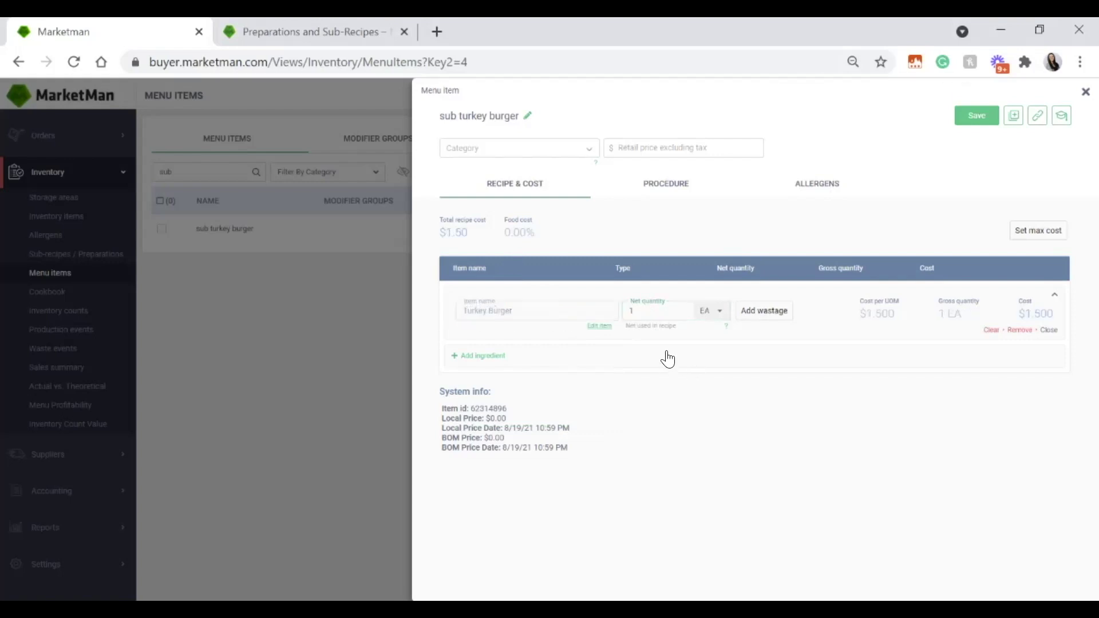
Add Beef Burger as the second sub turkey burger ingredient with a net quantity of -1 EA.
click(668, 359)
click(517, 343)
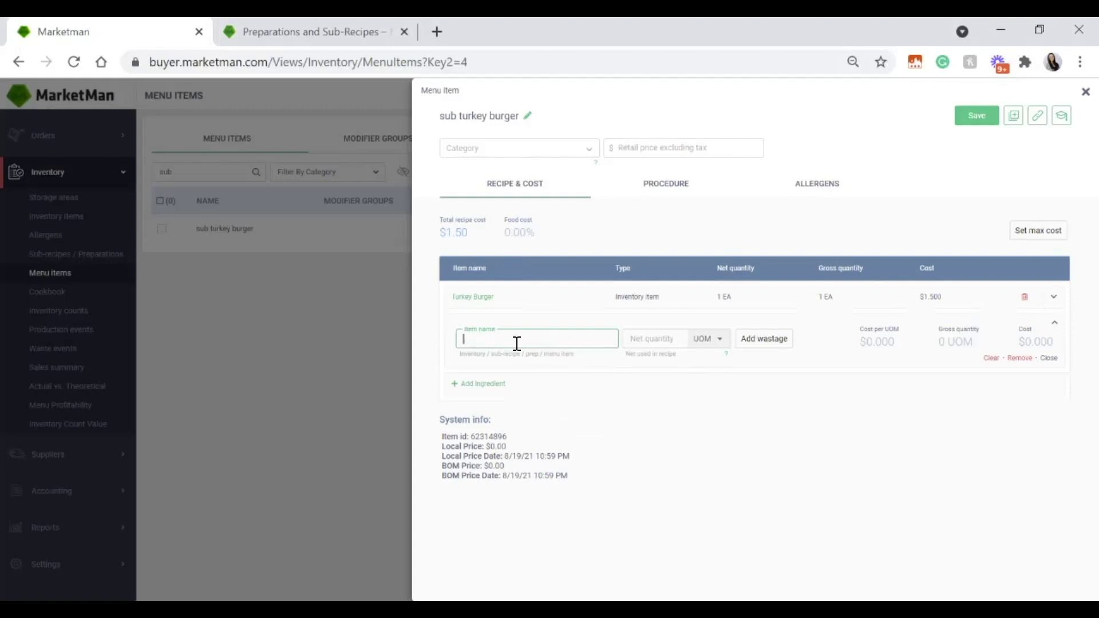
text(bee)
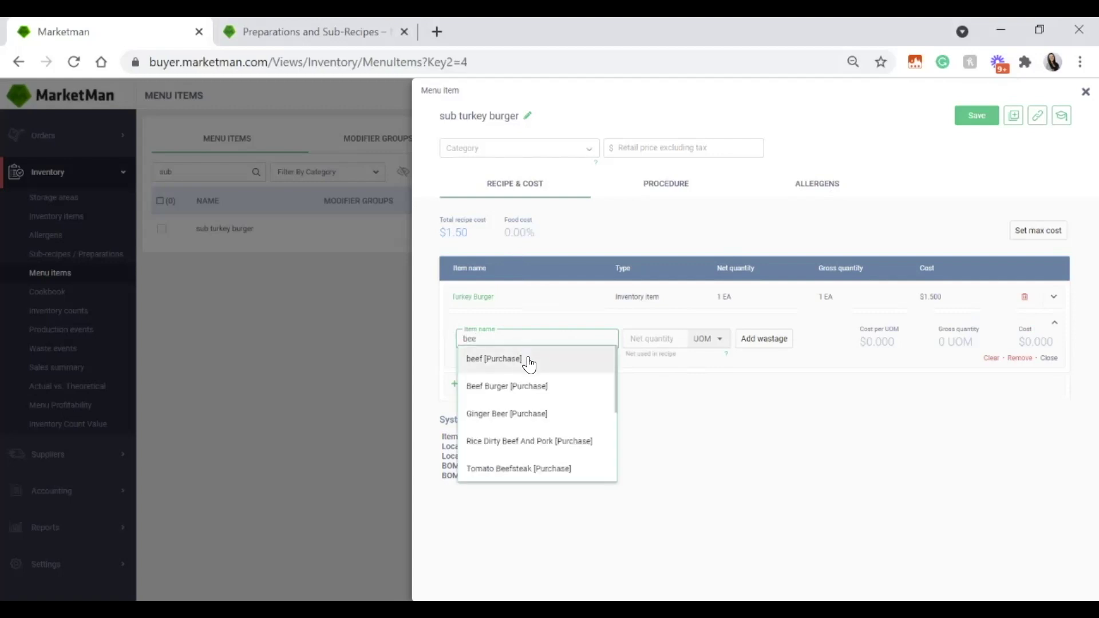
click(582, 385)
click(660, 338)
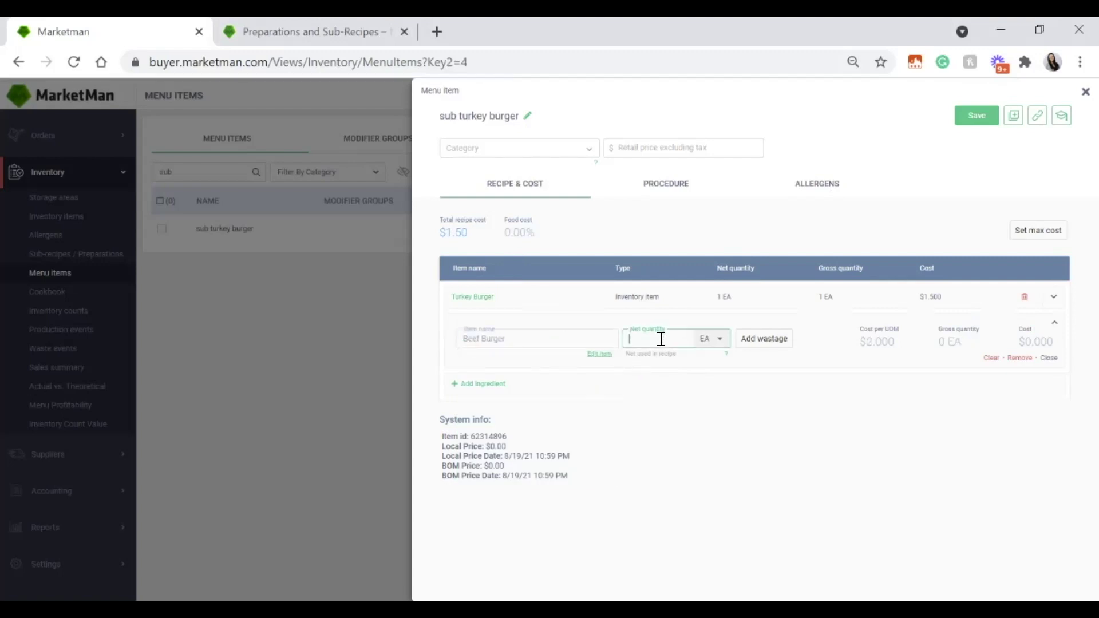
text(-1)
click(1048, 359)
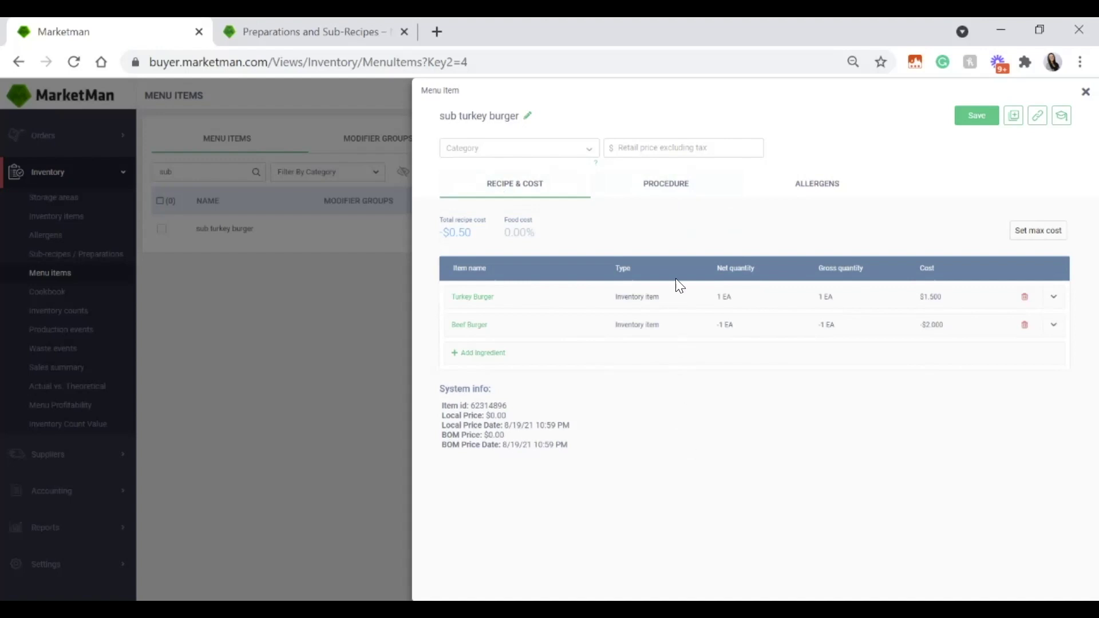
Review the sub turkey burger's procedure and allergen information and save the menu item.
click(660, 183)
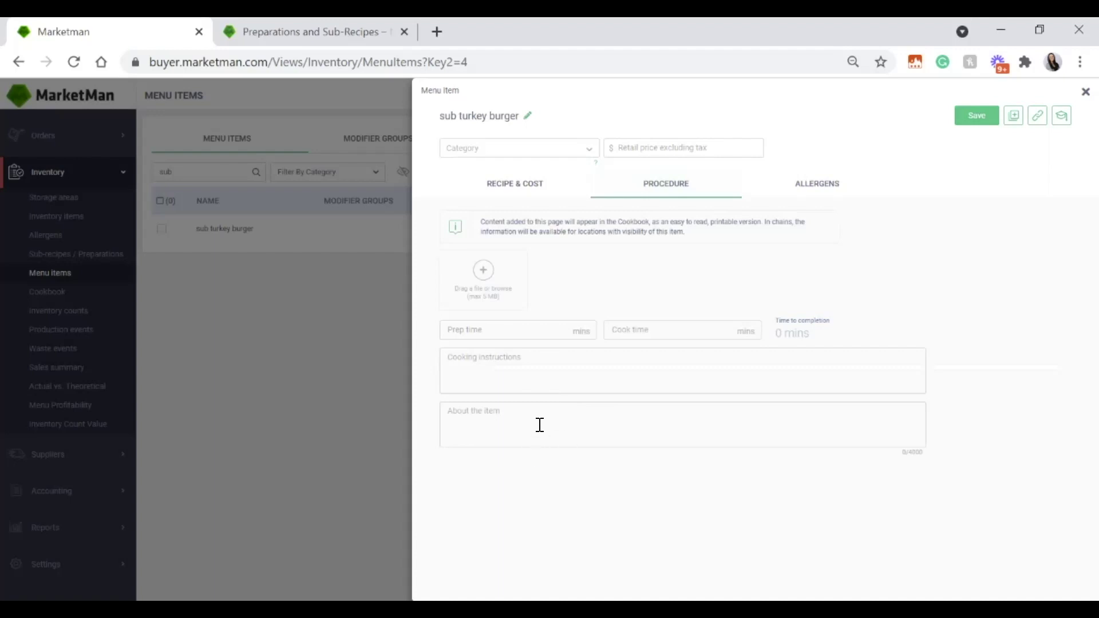
click(839, 193)
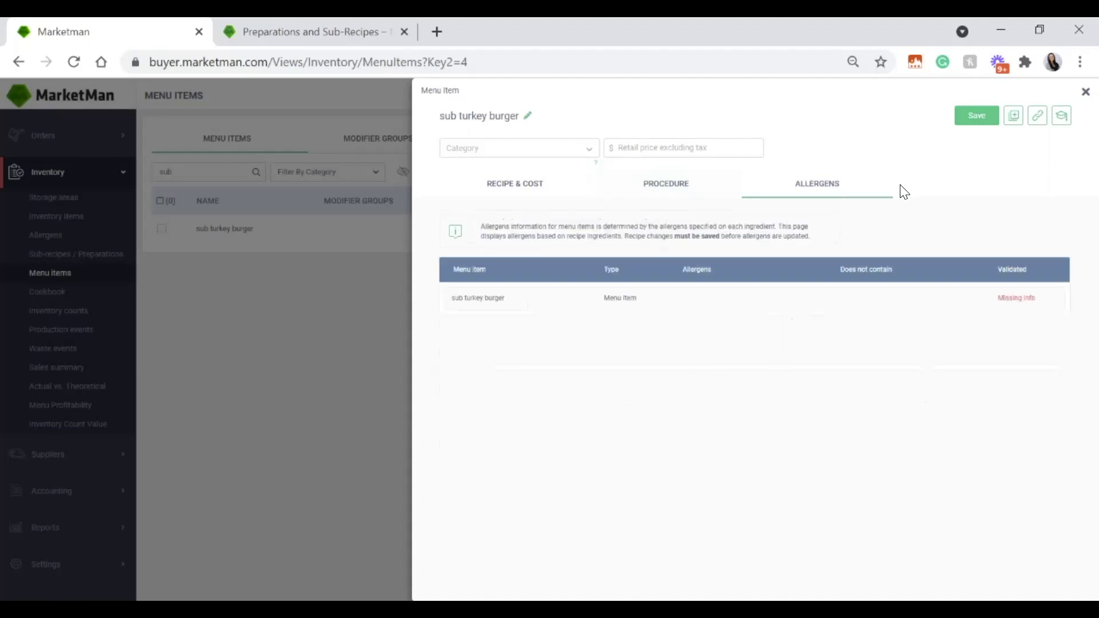
click(976, 116)
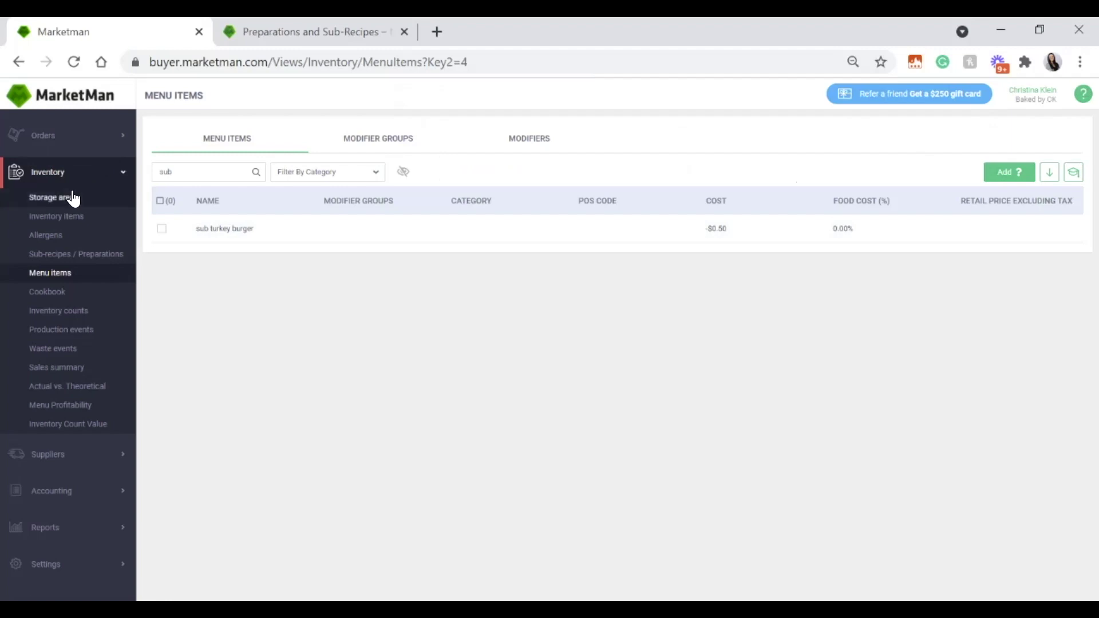
Filter the purchase items' allergen list to the Dairy category and select both mozzarella cheese items.
click(59, 240)
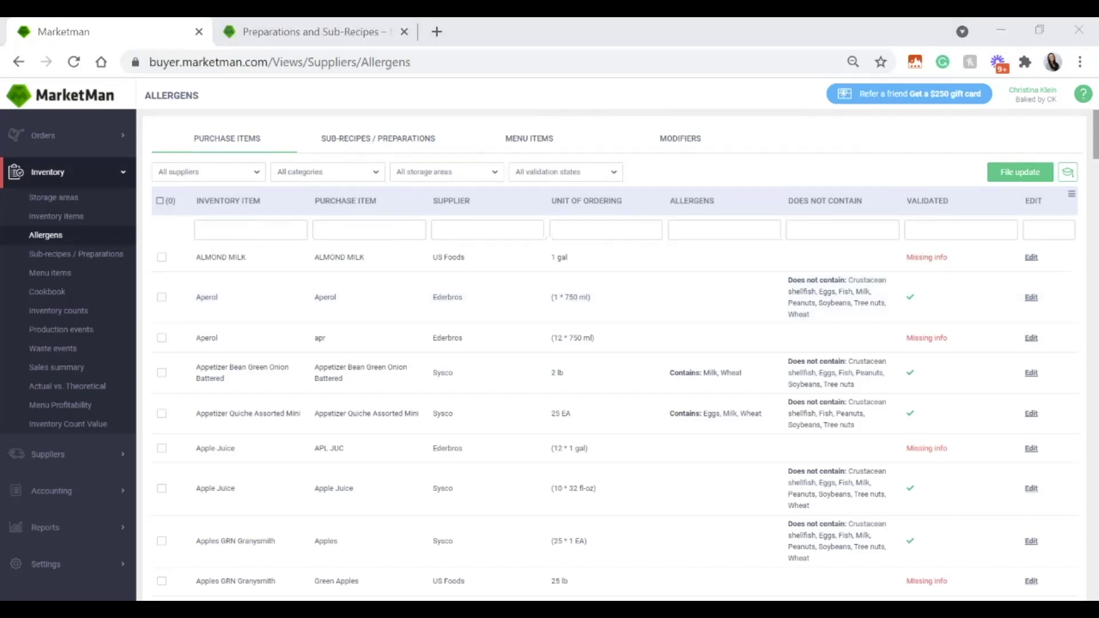
click(362, 177)
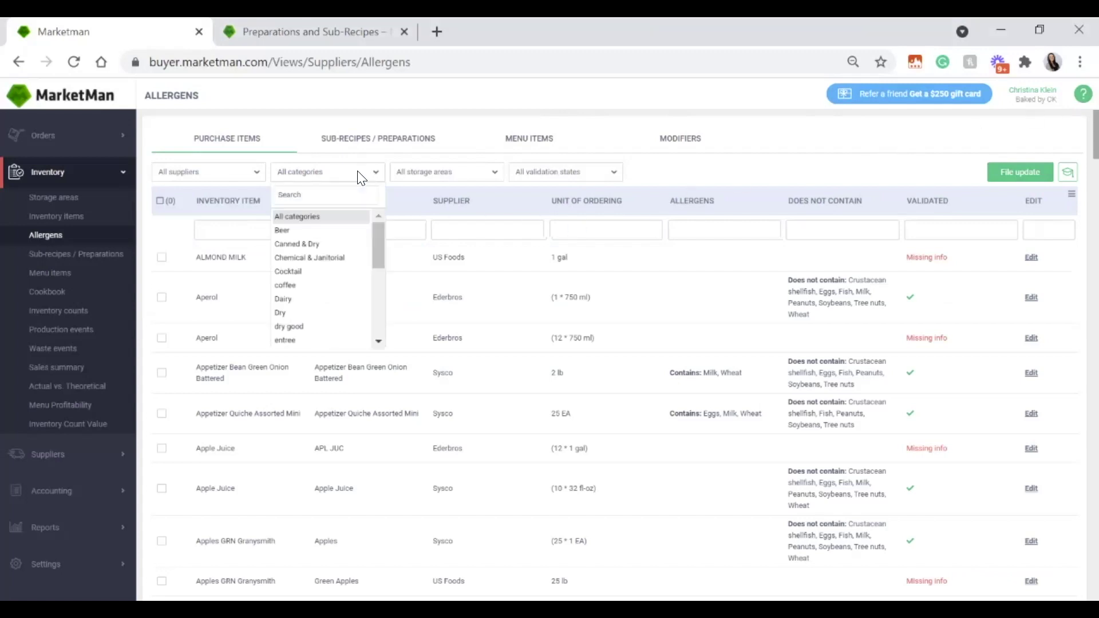
click(314, 298)
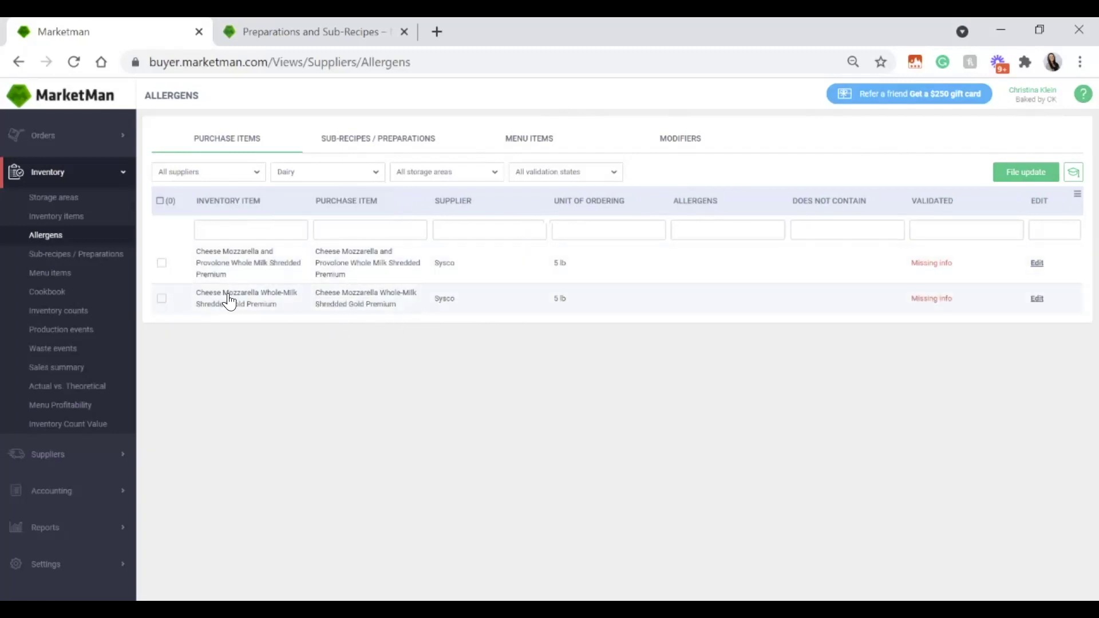
click(163, 263)
click(162, 299)
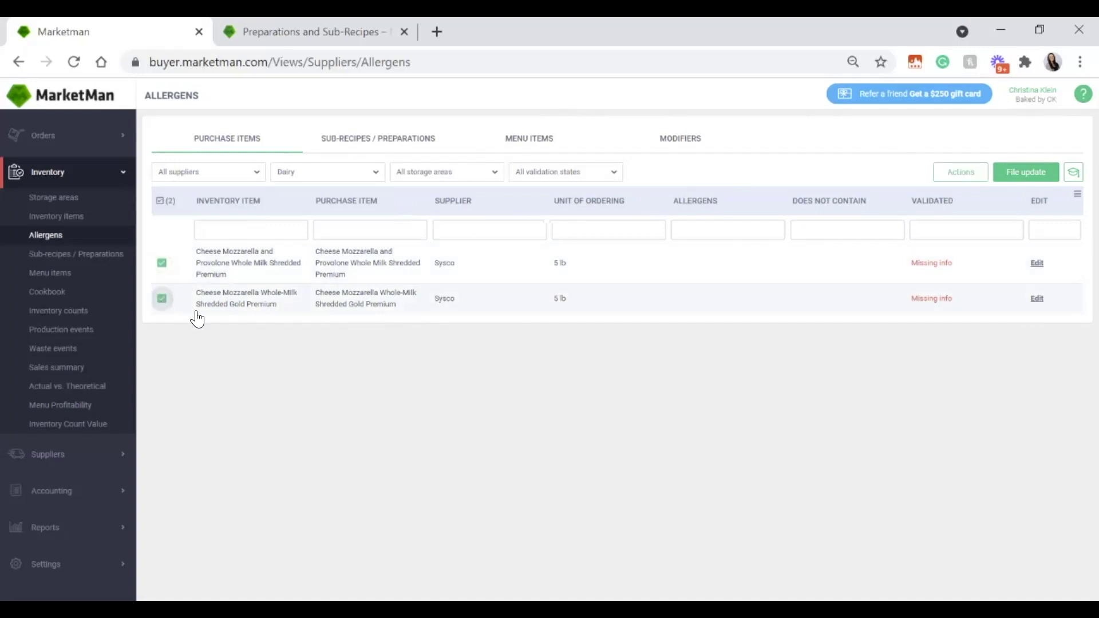
Bulk update the selected cheeses' allergens, setting Milk to Contains and all other allergens to Does not contain.
click(970, 174)
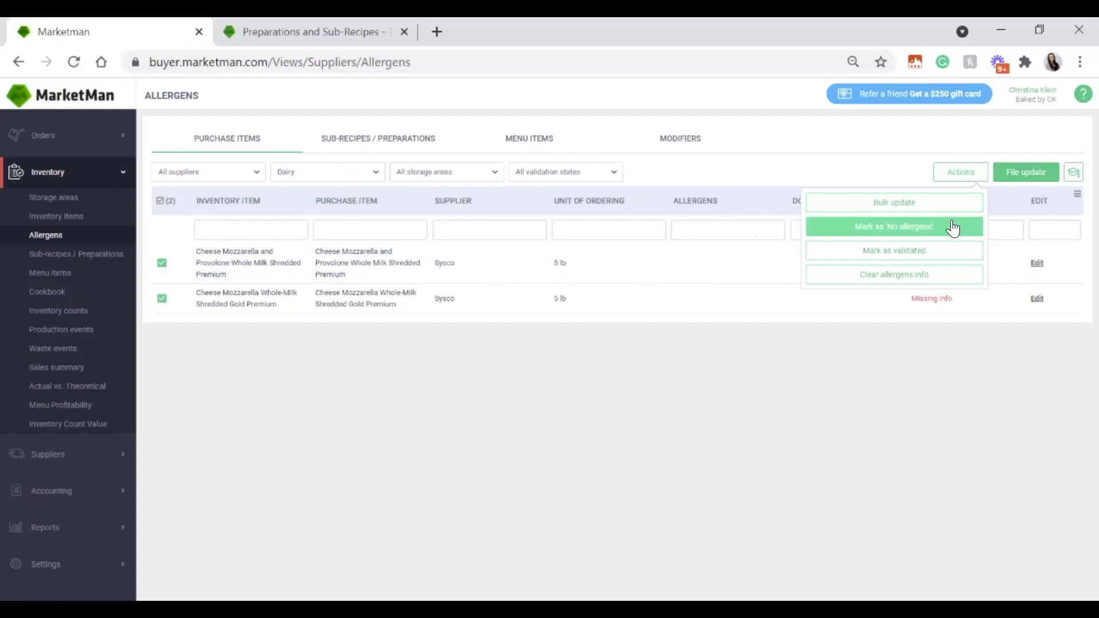
click(902, 202)
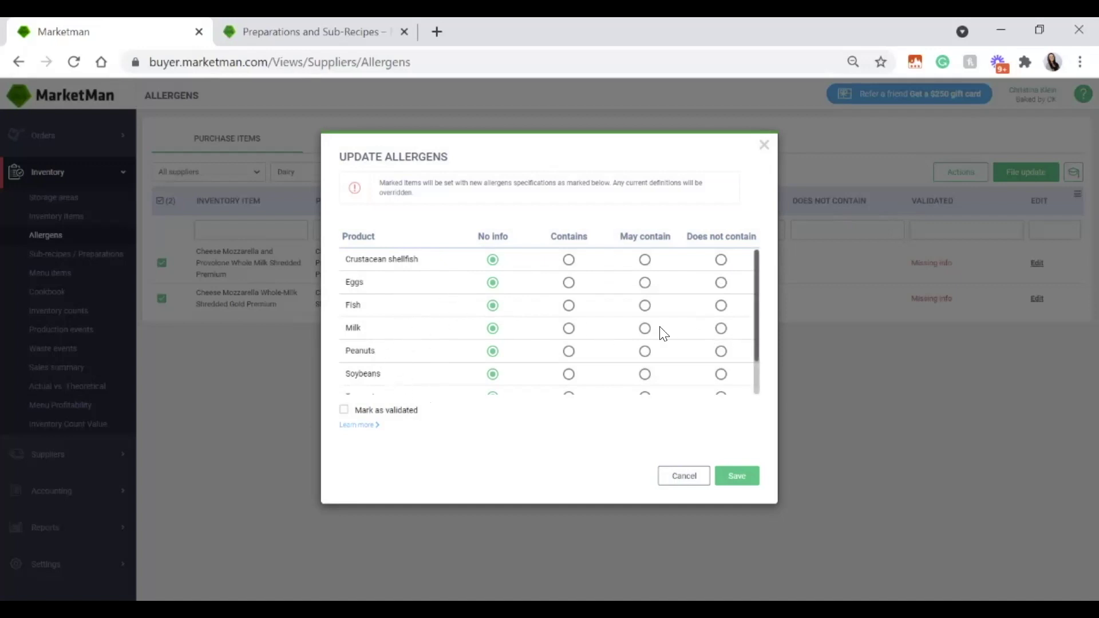
click(569, 328)
click(721, 260)
click(721, 283)
click(721, 305)
click(721, 352)
click(722, 375)
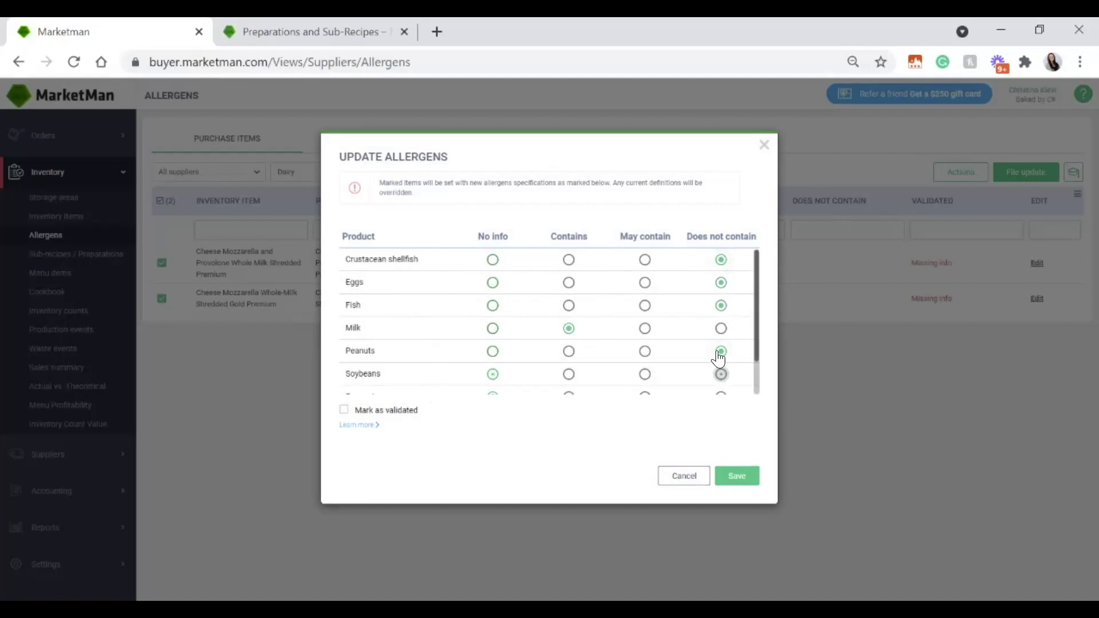
scroll(723, 378, down, 1)
click(721, 360)
click(721, 383)
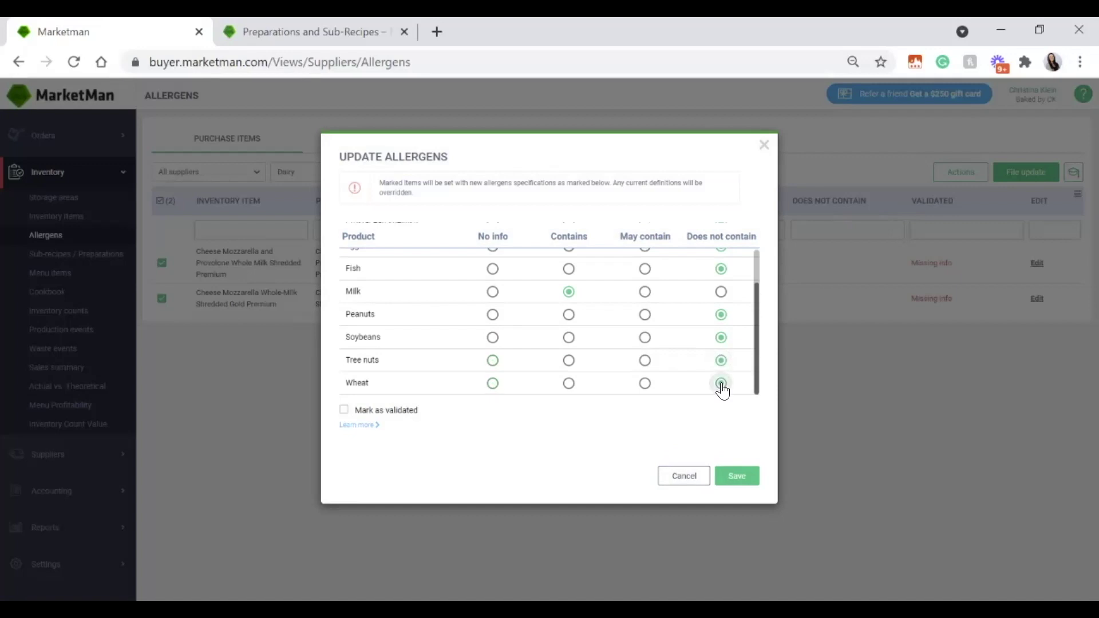
Mark the allergen details of the two cheeses as validated, save them and confirm the update.
click(386, 411)
click(748, 478)
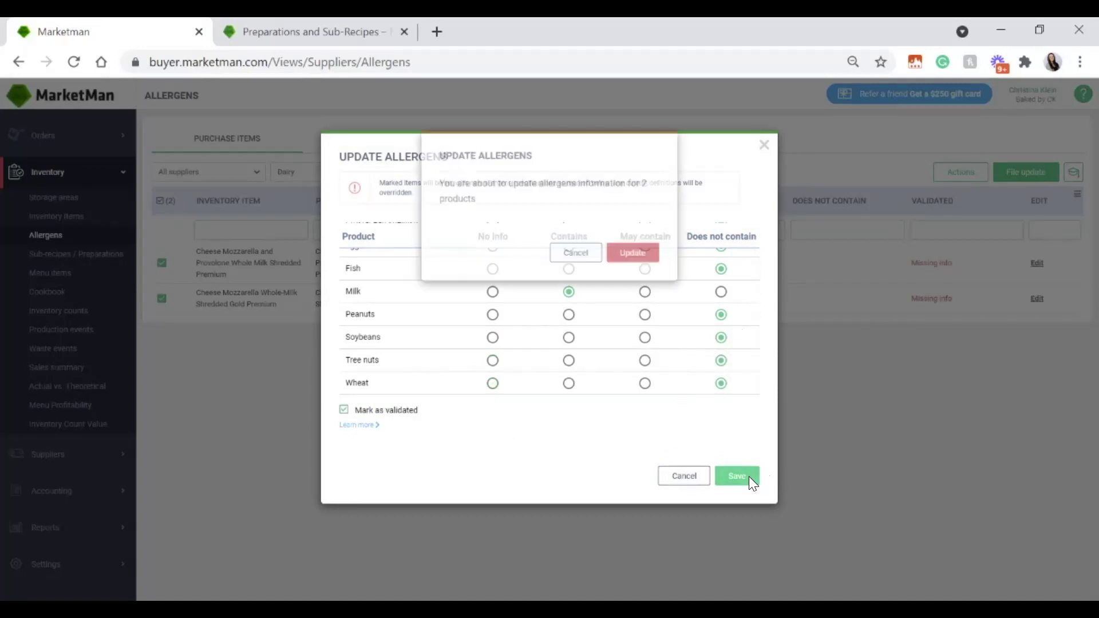
click(642, 253)
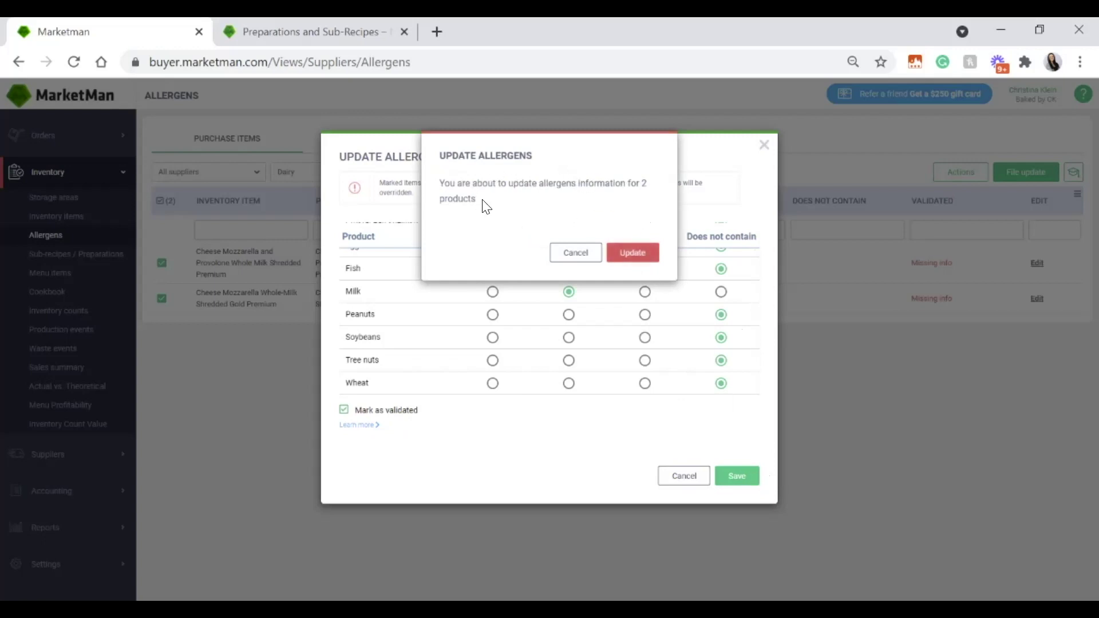
click(644, 251)
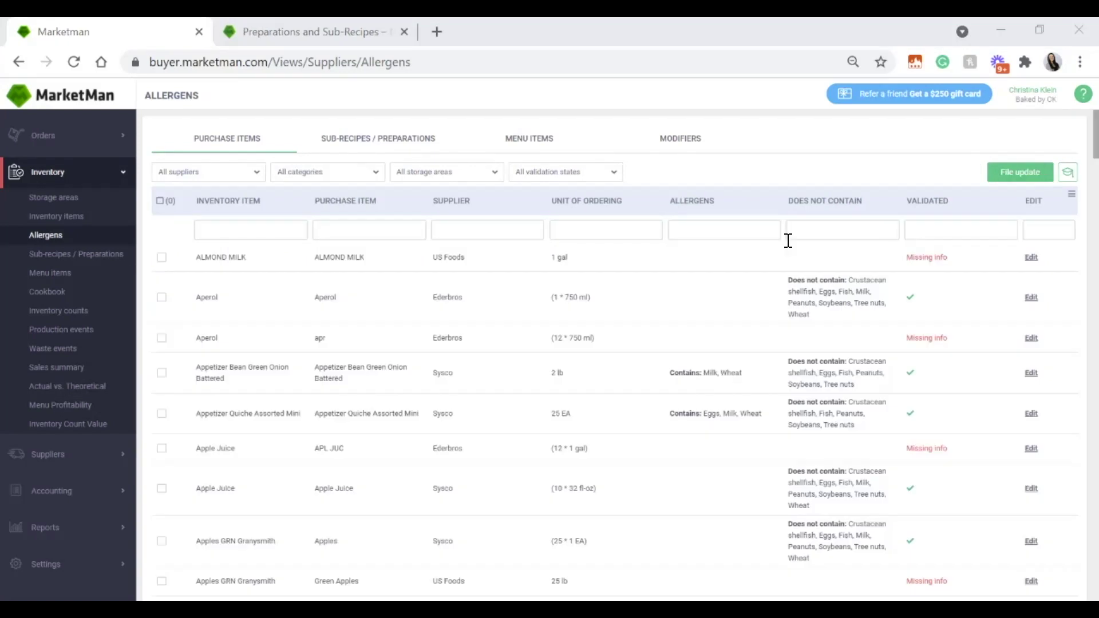
Open the Cookbook, examine the BLT's ingredients, procedure and allergens, and return to the recipe list.
click(43, 197)
click(35, 291)
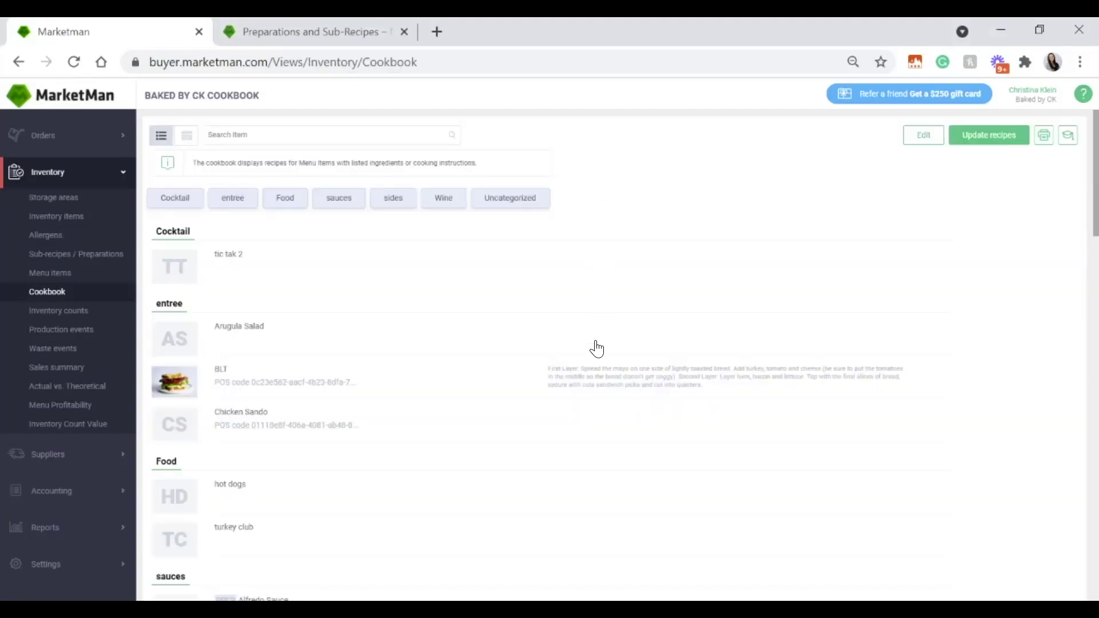
click(319, 372)
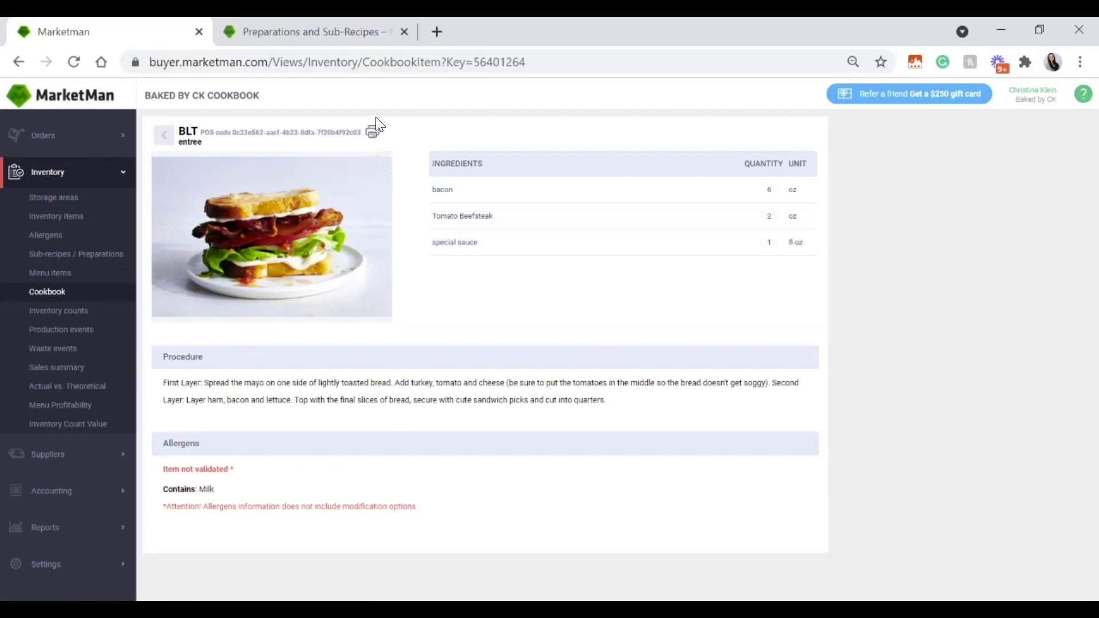
click(165, 137)
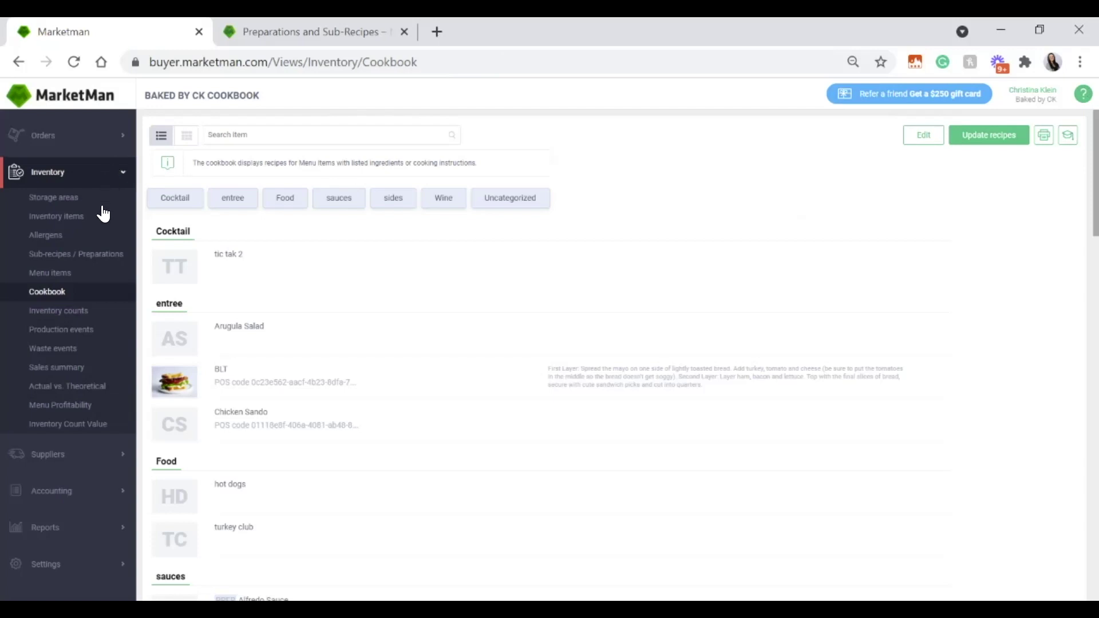
Open the Menu Profitability report for the current month.
click(101, 411)
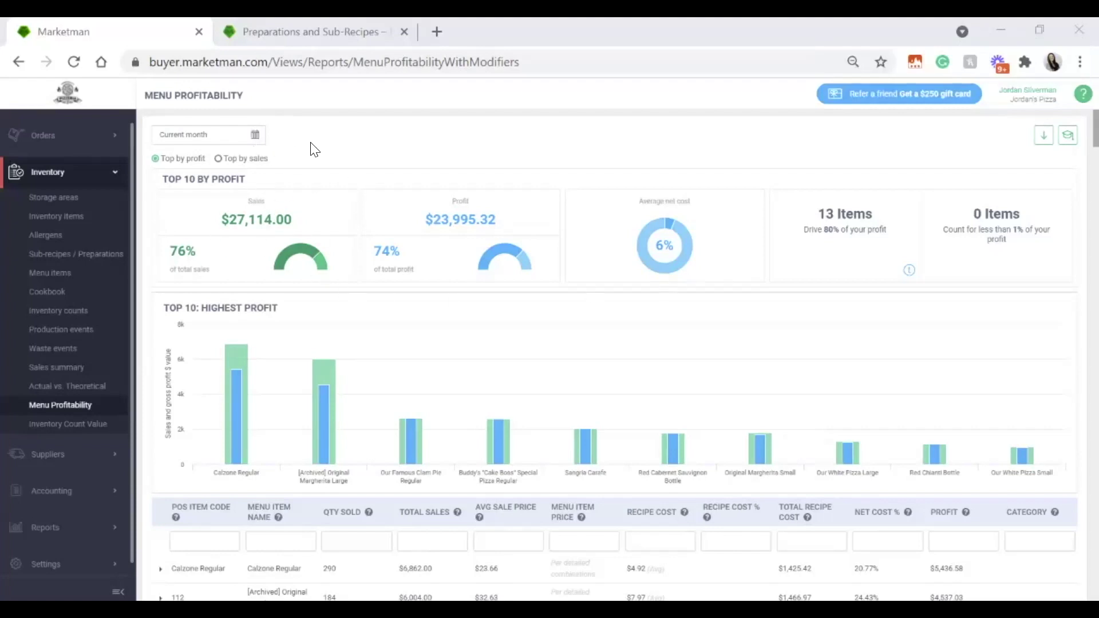
Confirm the current month as the report period, rank the top 10 by sales, and examine the chart and the menu items' cost and profit figures.
click(251, 136)
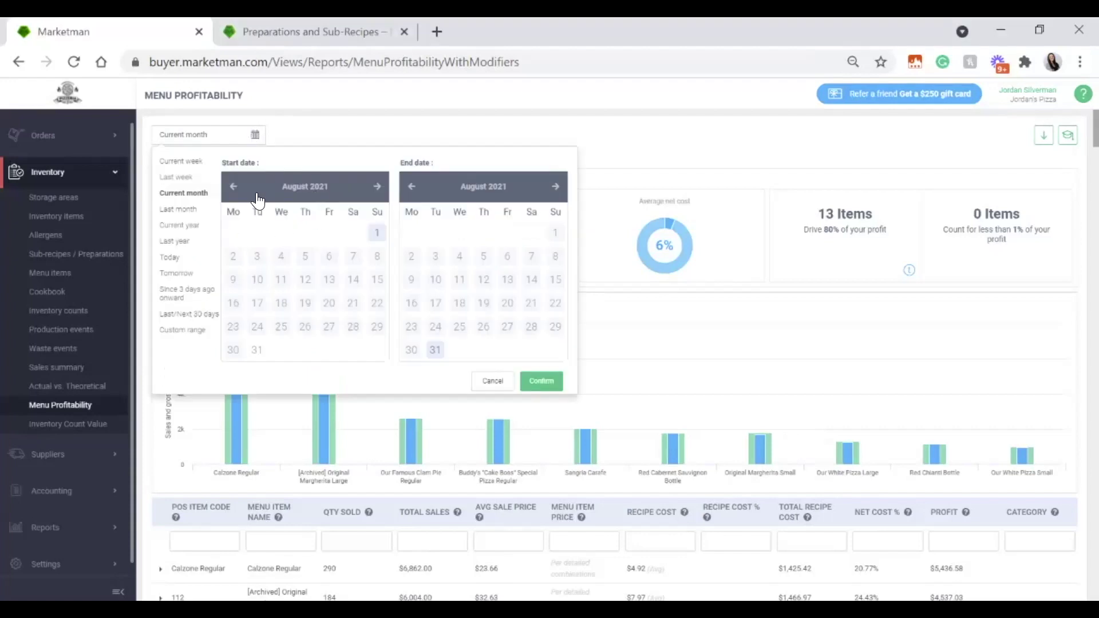
click(543, 381)
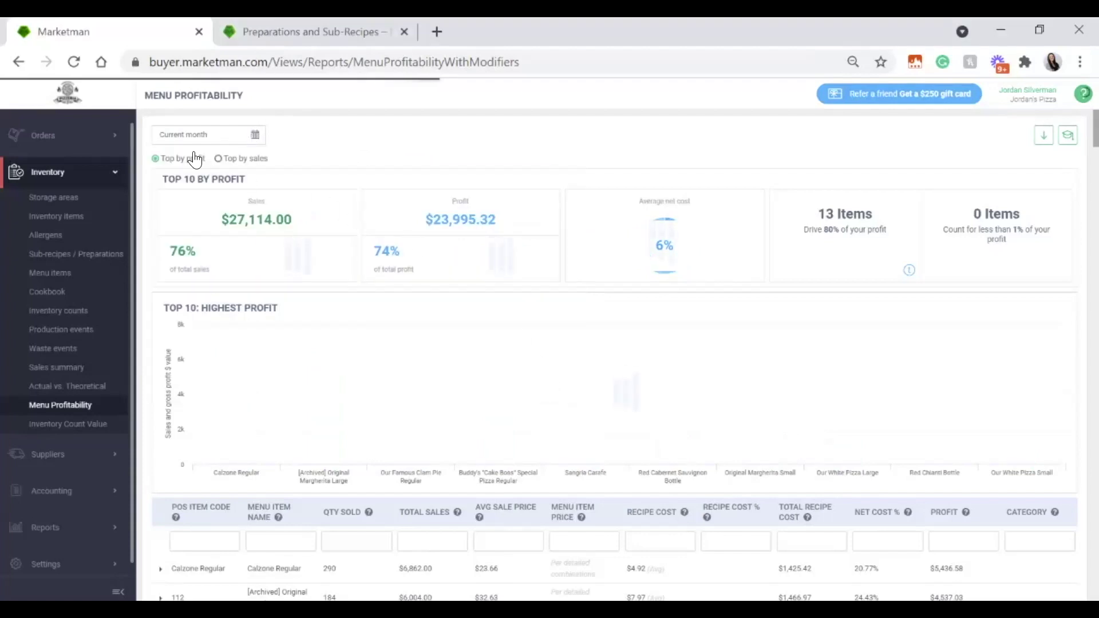
click(252, 167)
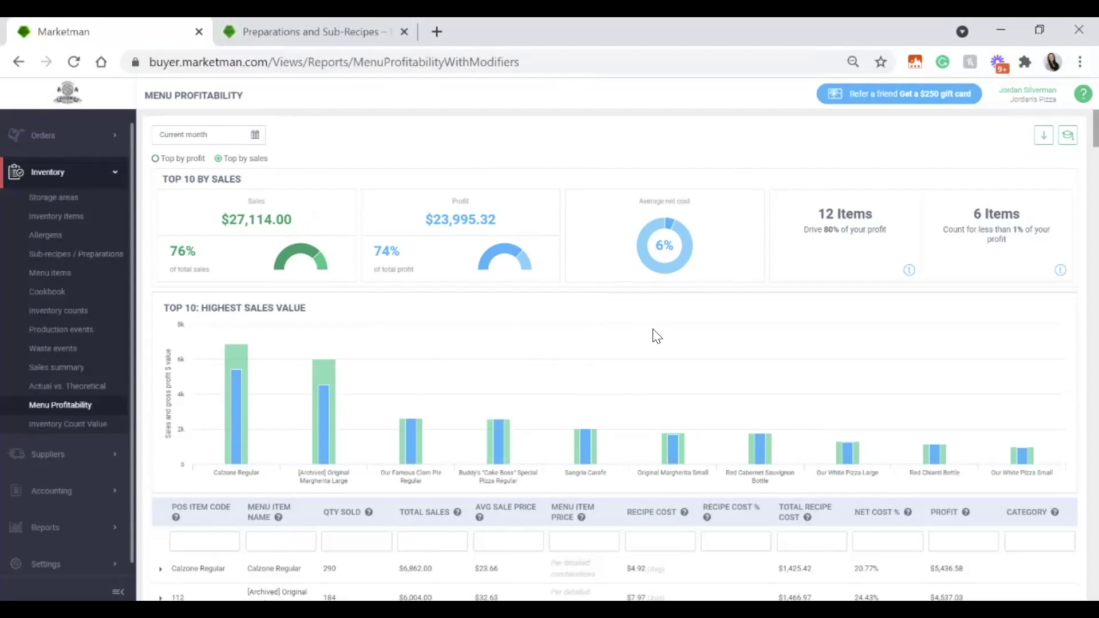
scroll(619, 334, down, 4)
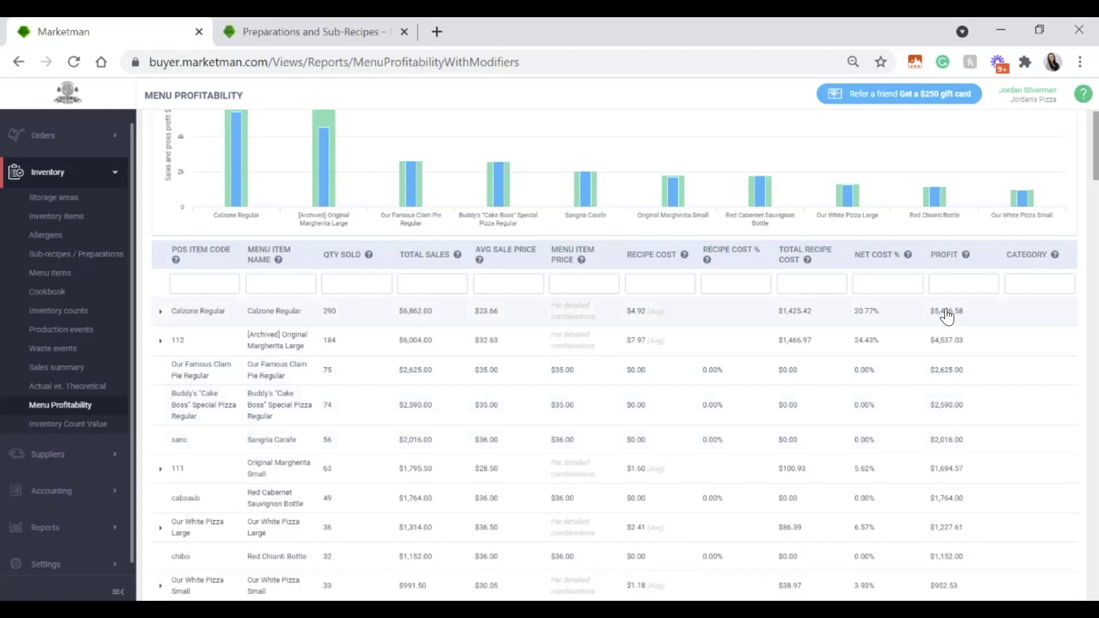
scroll(640, 313, up, 3)
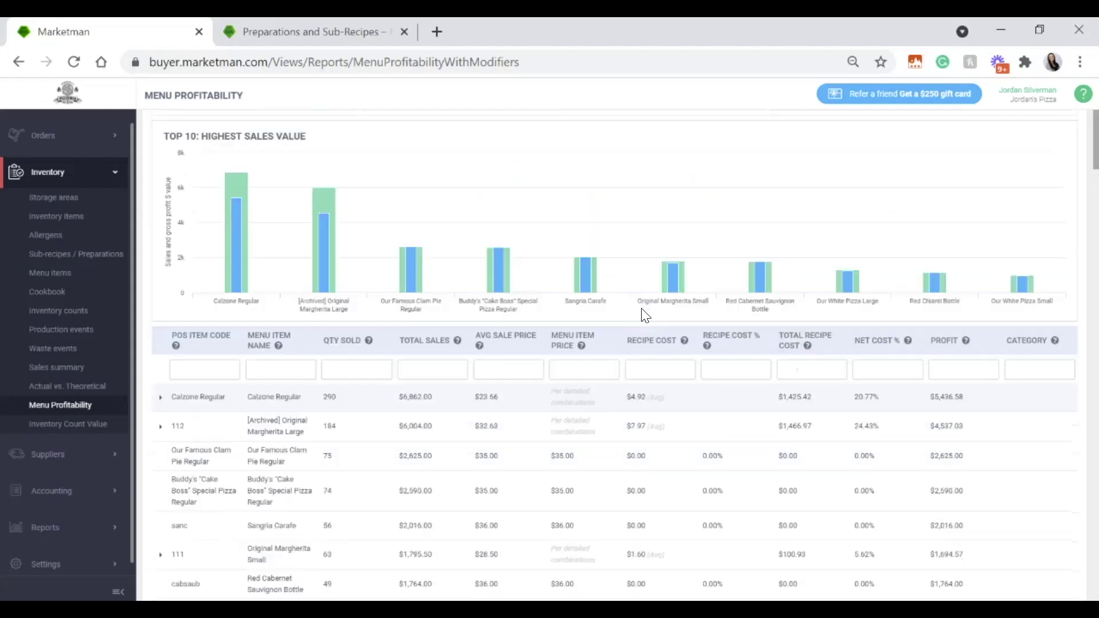
scroll(646, 316, up, 2)
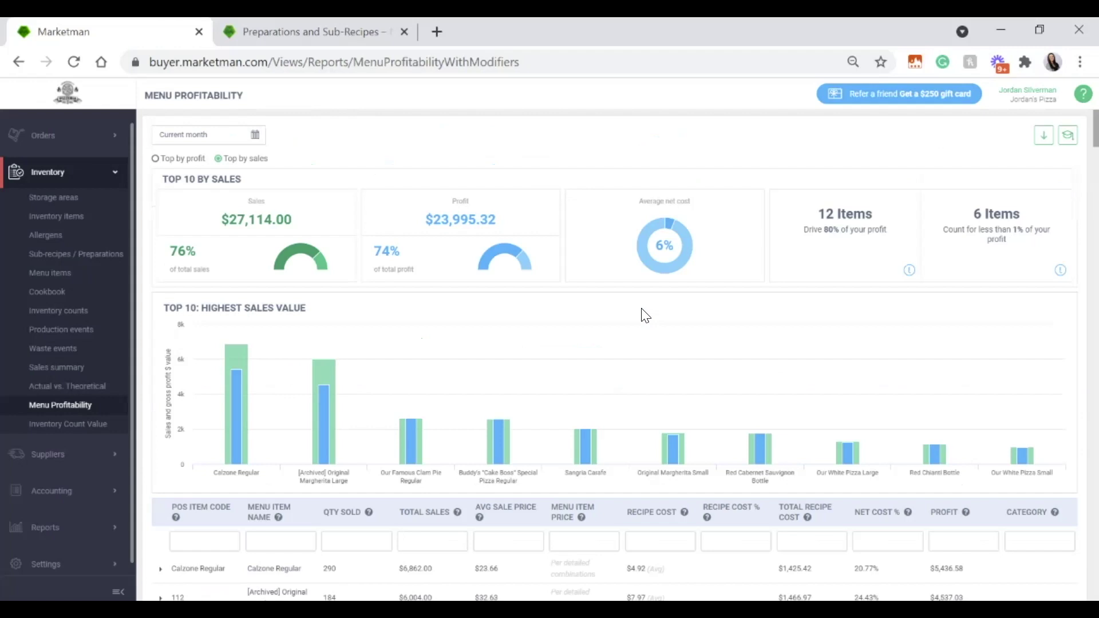